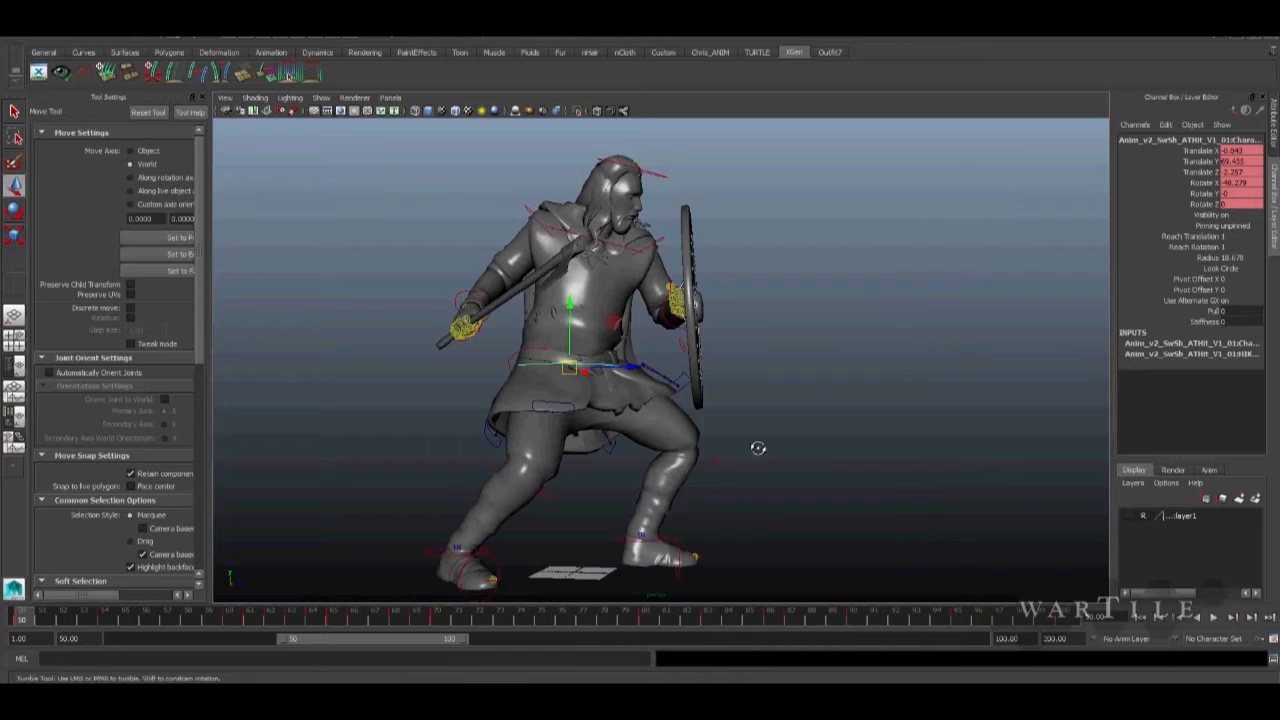
Inspect the sword-and-shield character's starting pose from several angles and toggle the viewport display of polygons.
mouse_move(757, 449)
left_mouse_down("alt")
mouse_move(803, 449)
mouse_move(747, 449)
left_mouse_up("alt")
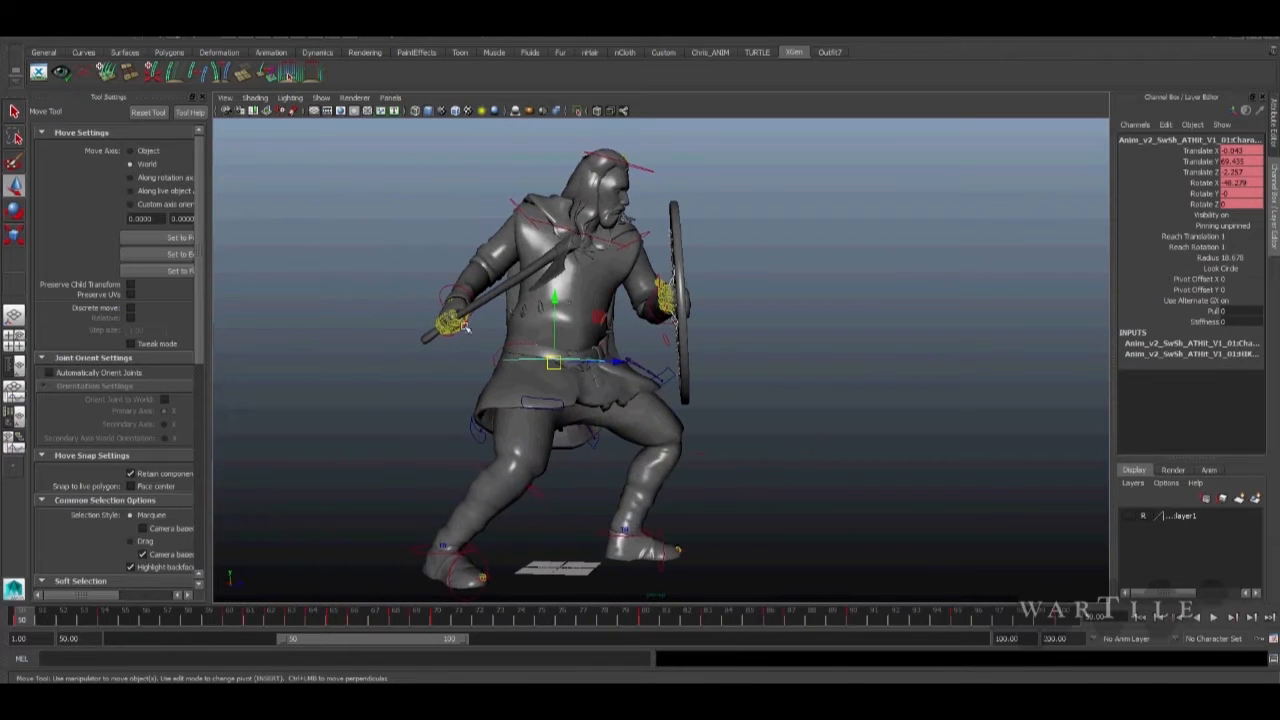
left_click_drag(555, 436, 620, 231, "alt")
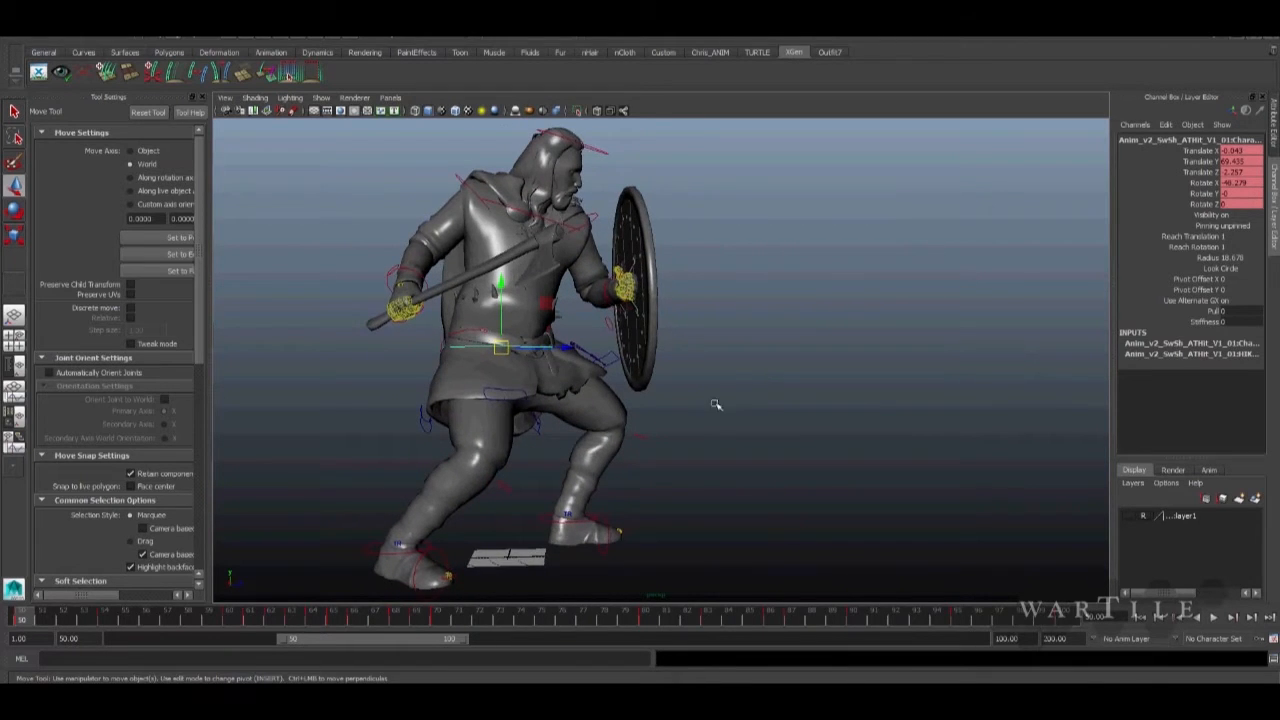
mouse_move(716, 404)
left_mouse_down("alt")
mouse_move(711, 440)
mouse_move(712, 408)
left_mouse_up("alt")
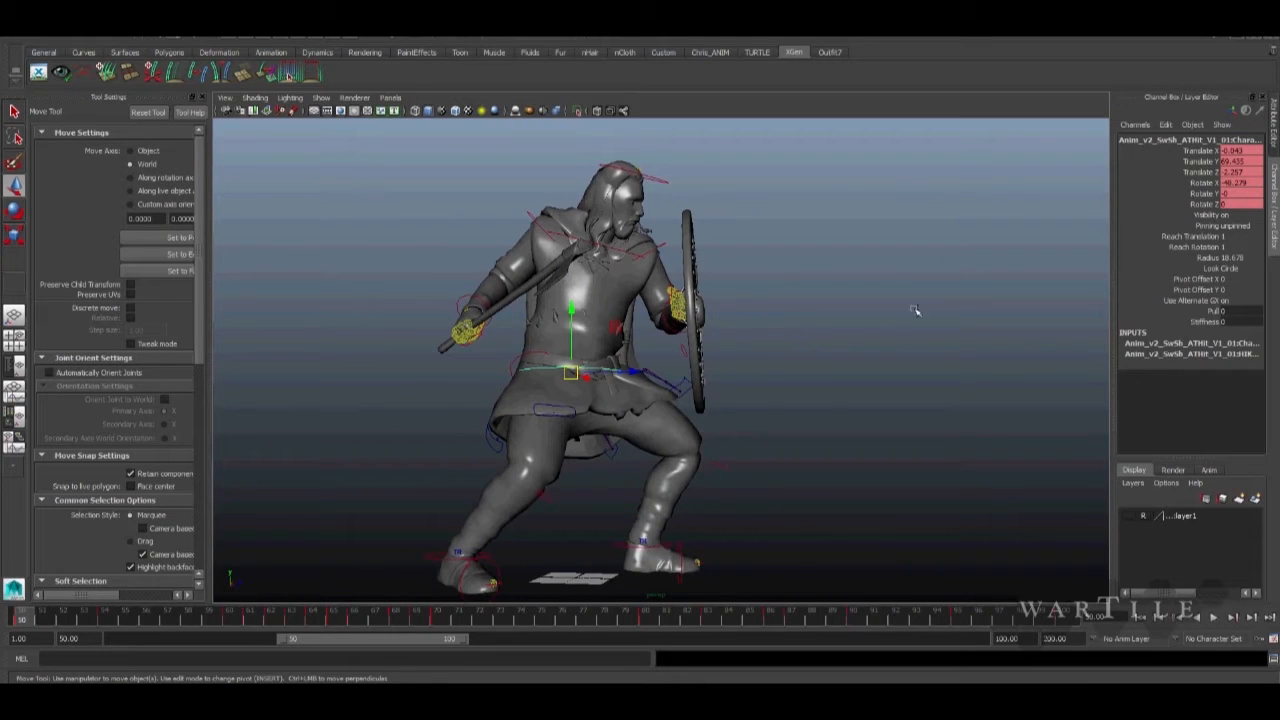
left_click_drag(866, 300, 834, 373, "alt")
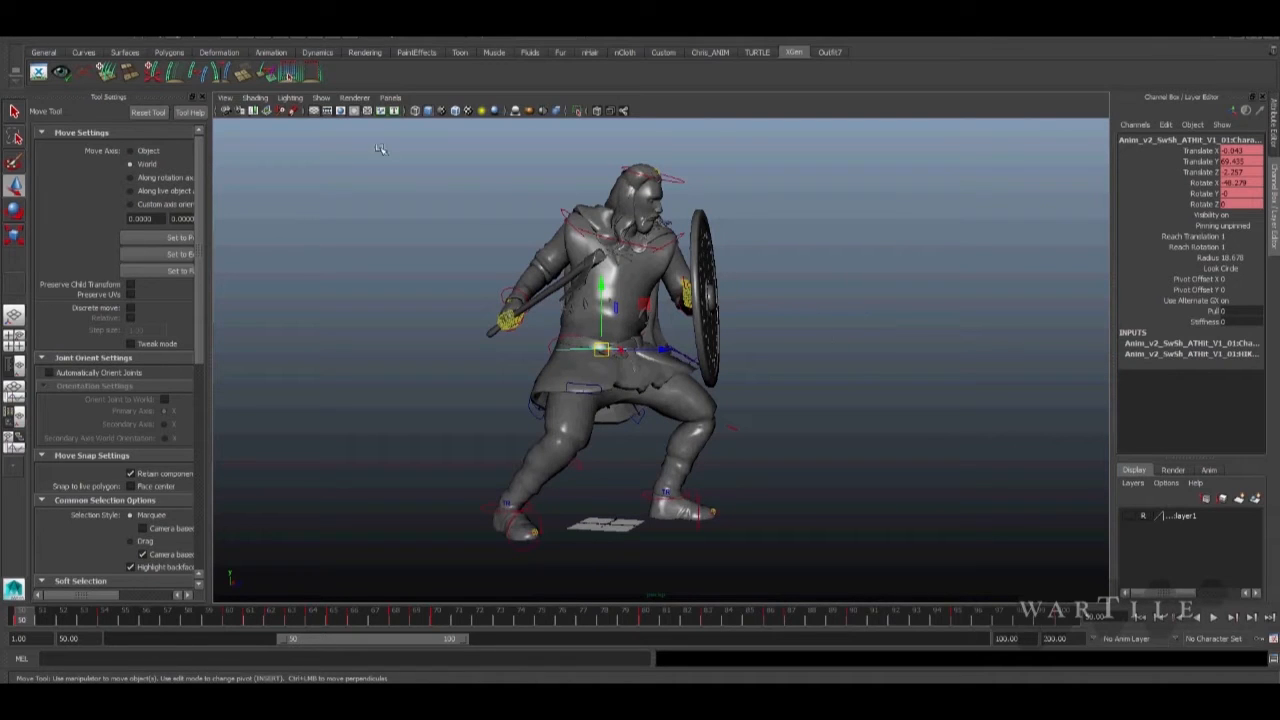
left_click(328, 98)
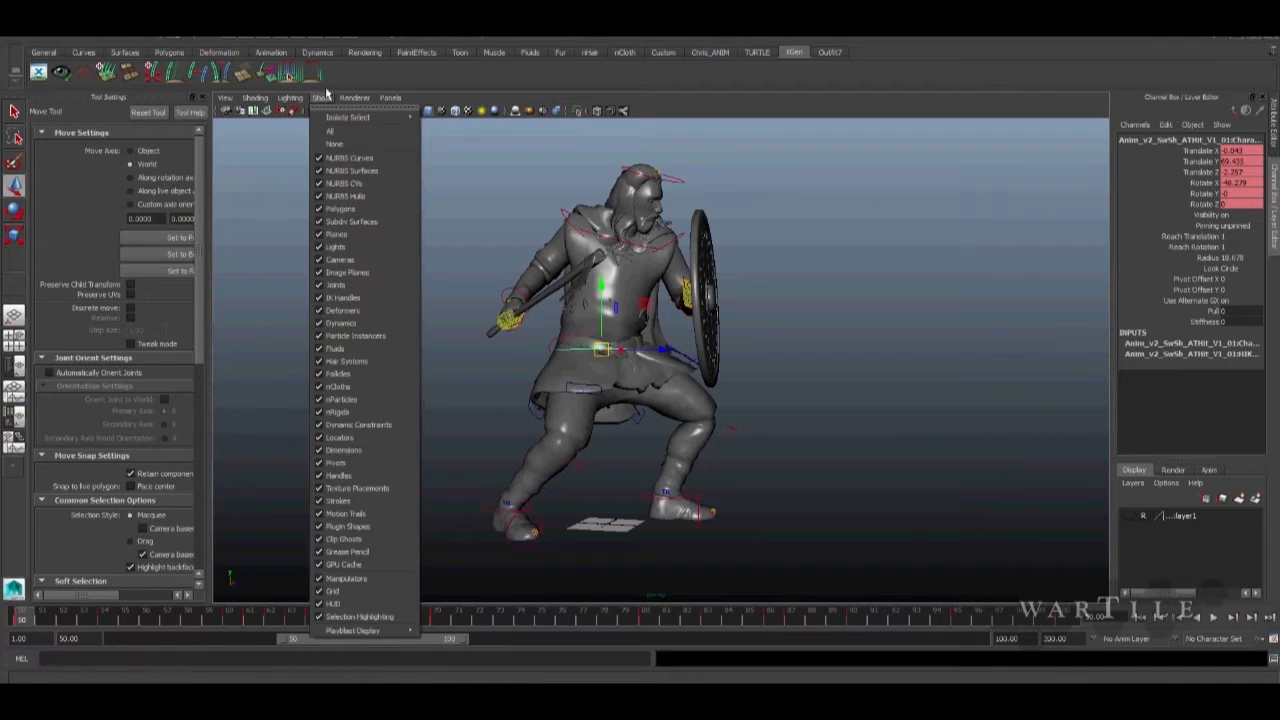
left_click(340, 208)
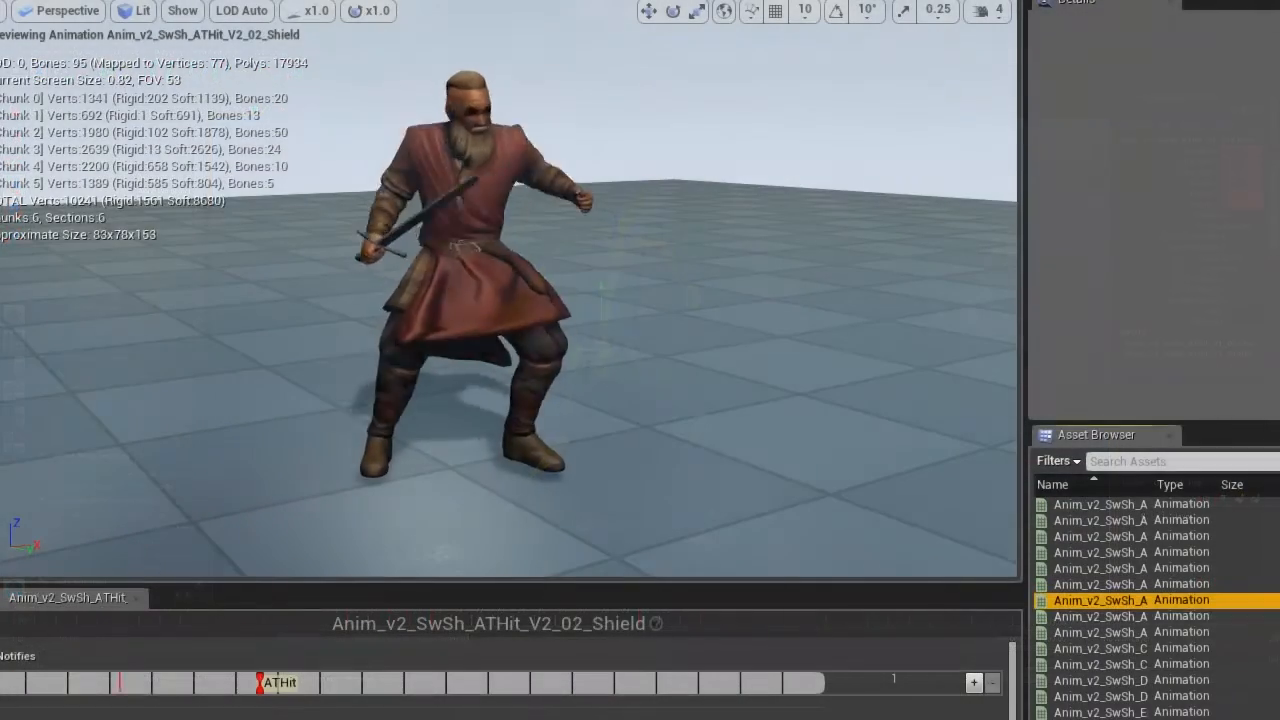
Switch to the Unreal animation editor and preview several sword-and-shield animations, including ATMiss_V1_01, ATMiss_V2_01 and Cheer_V1_01.
double_click(1127, 617)
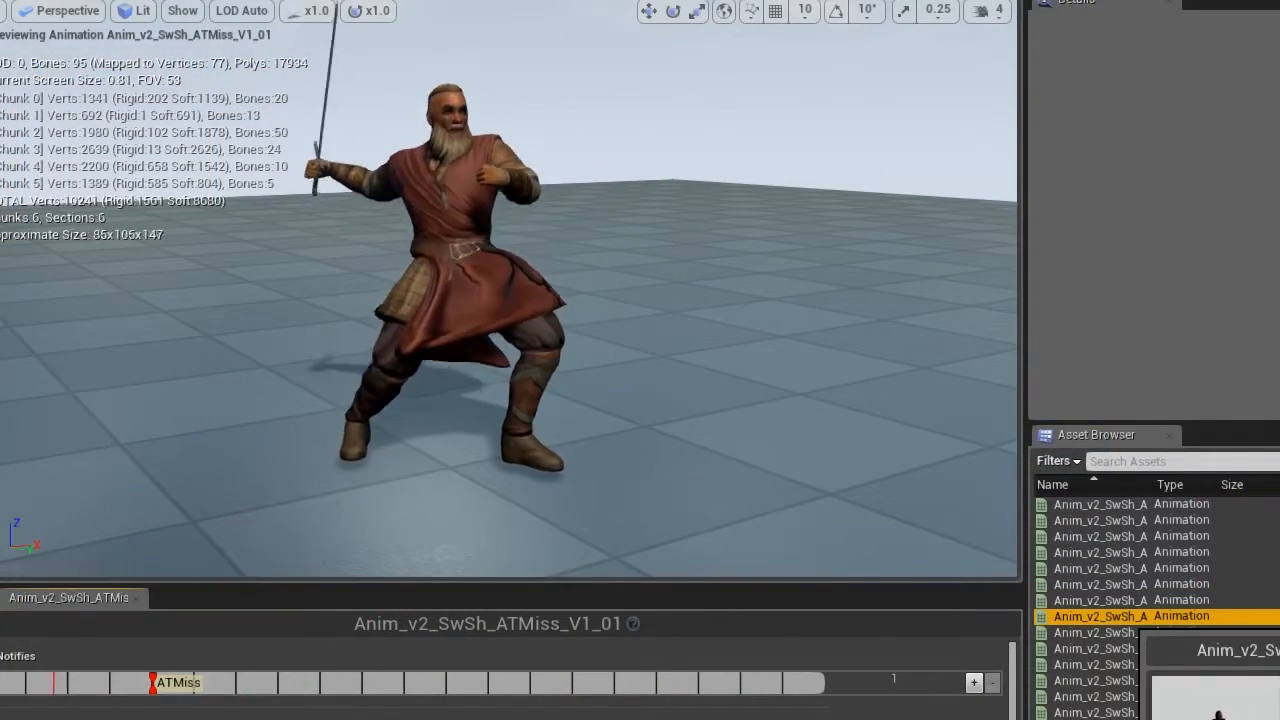
double_click(1119, 633)
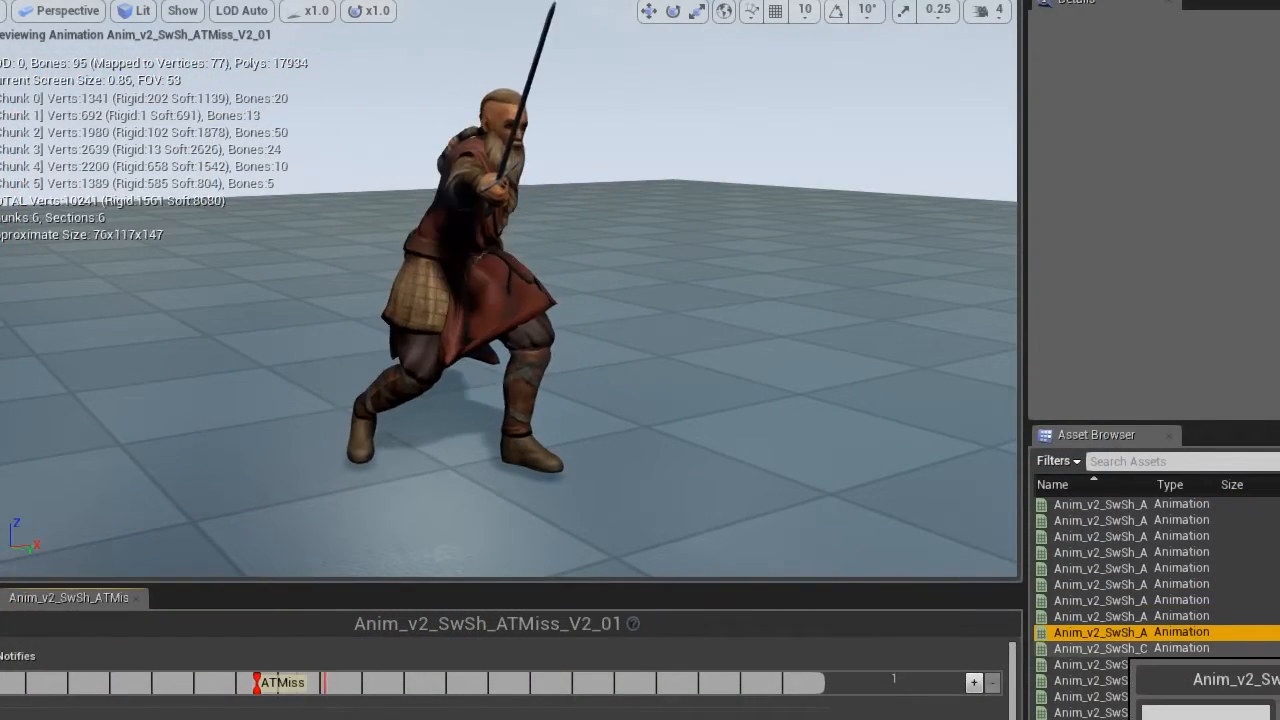
double_click(1117, 648)
double_click(1100, 568)
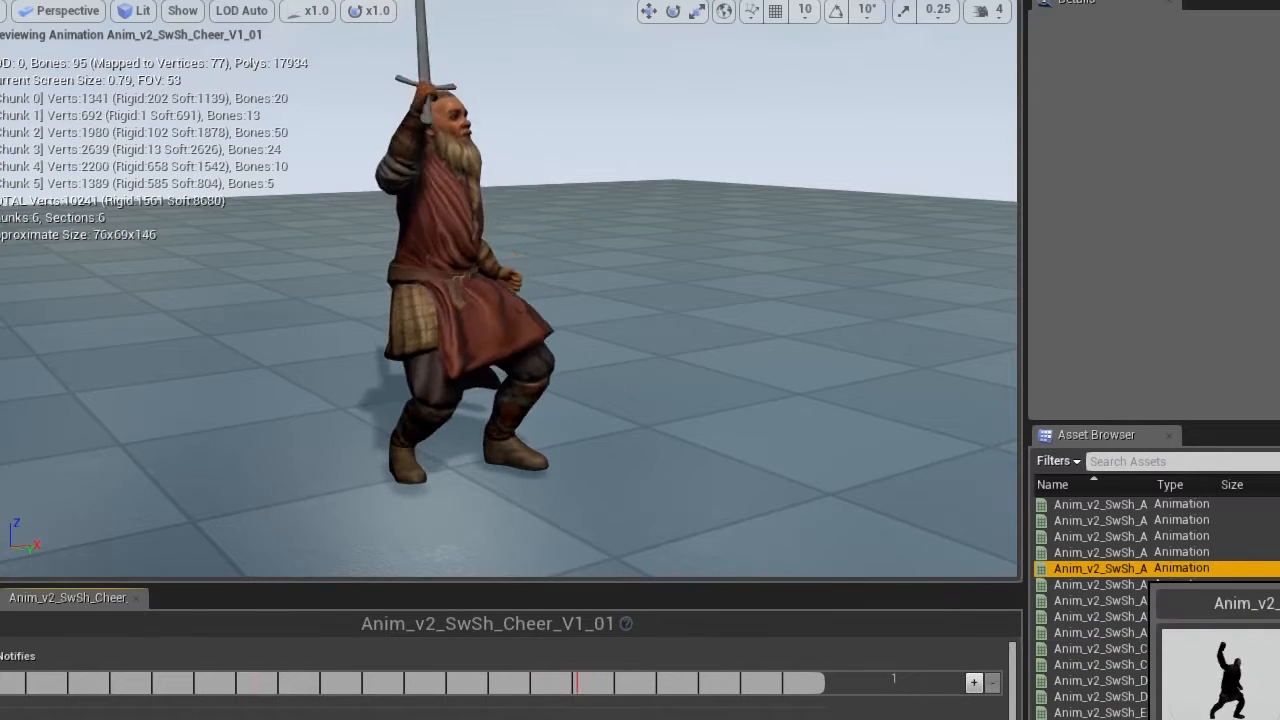
double_click(1100, 584)
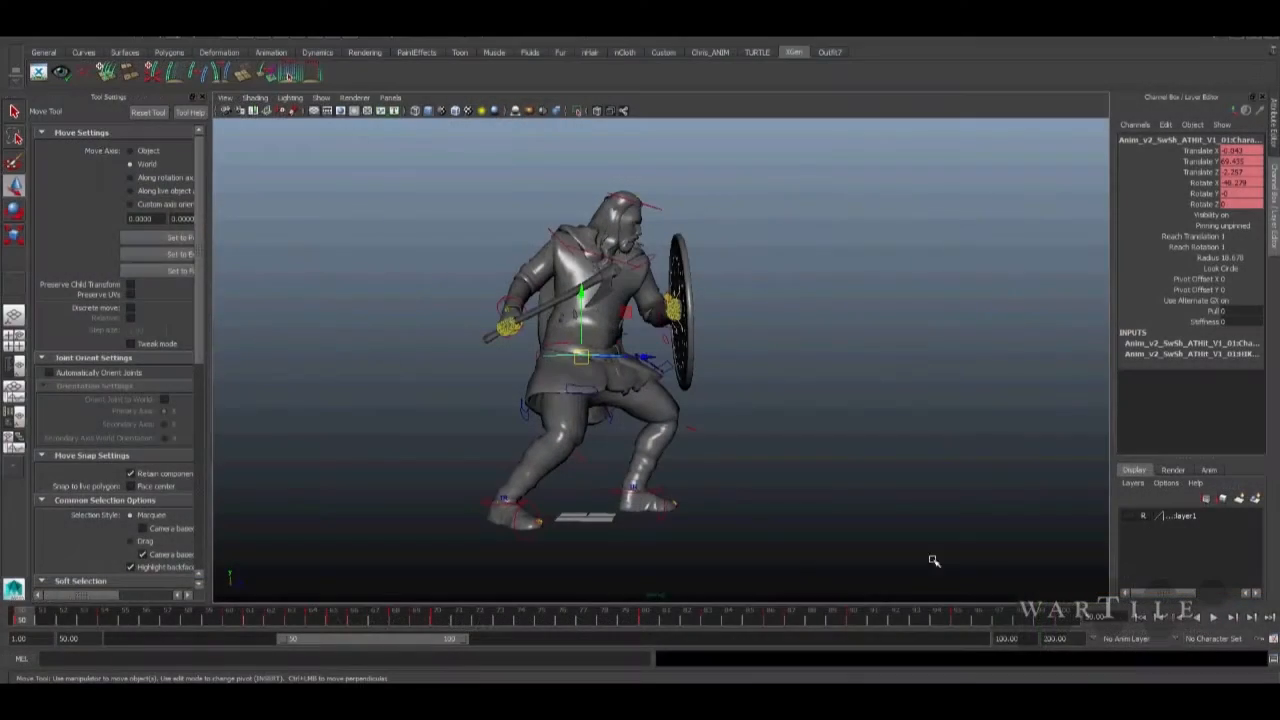
Switch back to Maya and show layer1, which holds the hexagonal tiles and target spheres around the character.
left_click(1128, 516)
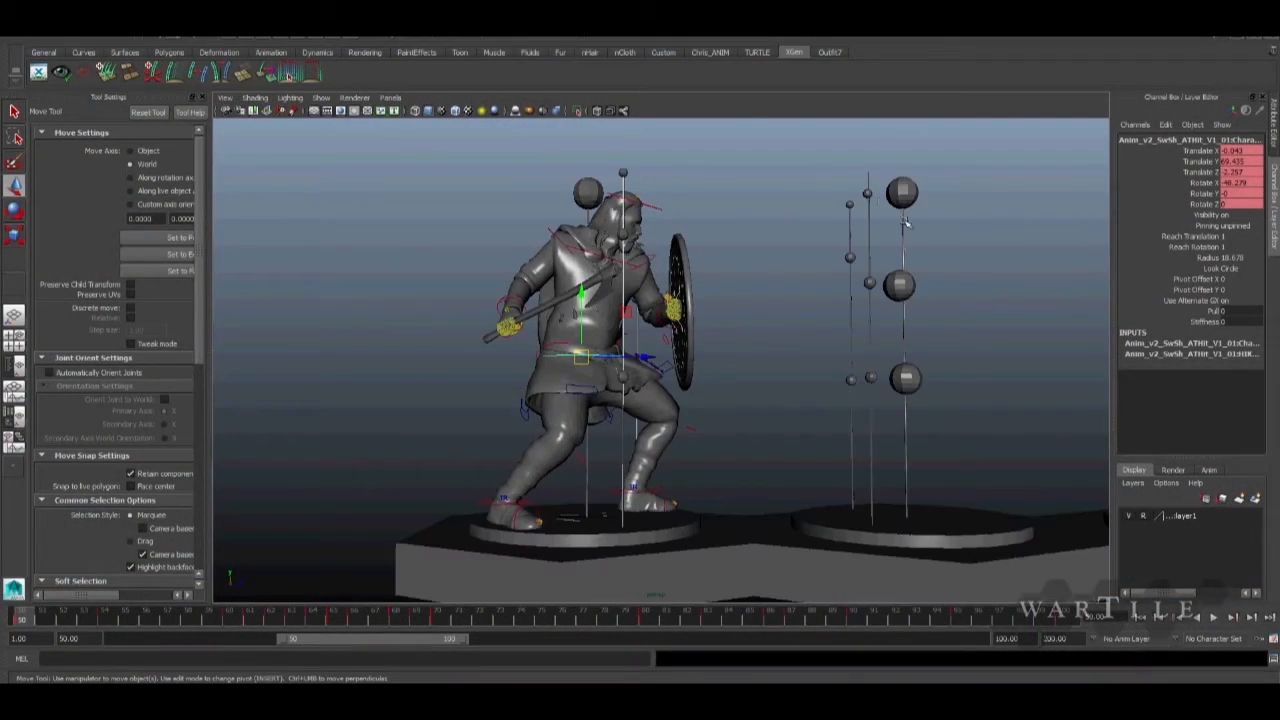
left_click_drag(905, 222, 714, 378, "alt")
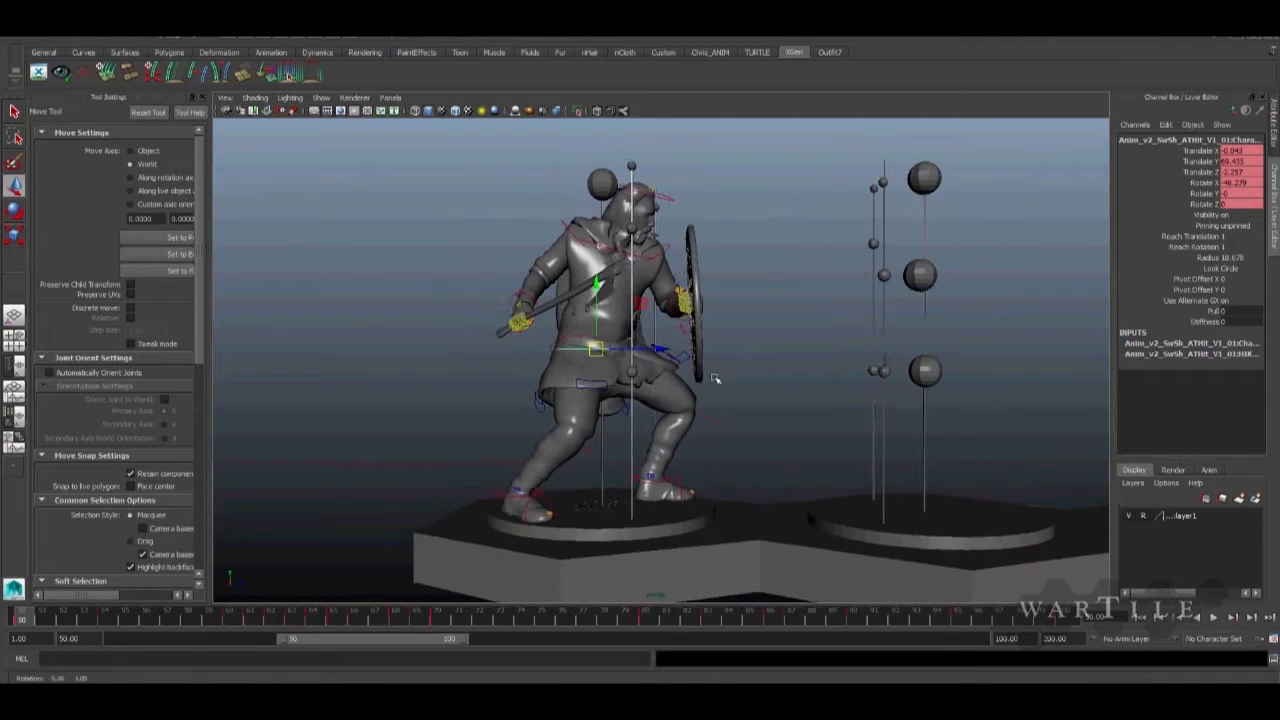
mouse_move(25, 620)
left_mouse_down()
mouse_move(50, 617)
mouse_move(24, 612)
left_mouse_up()
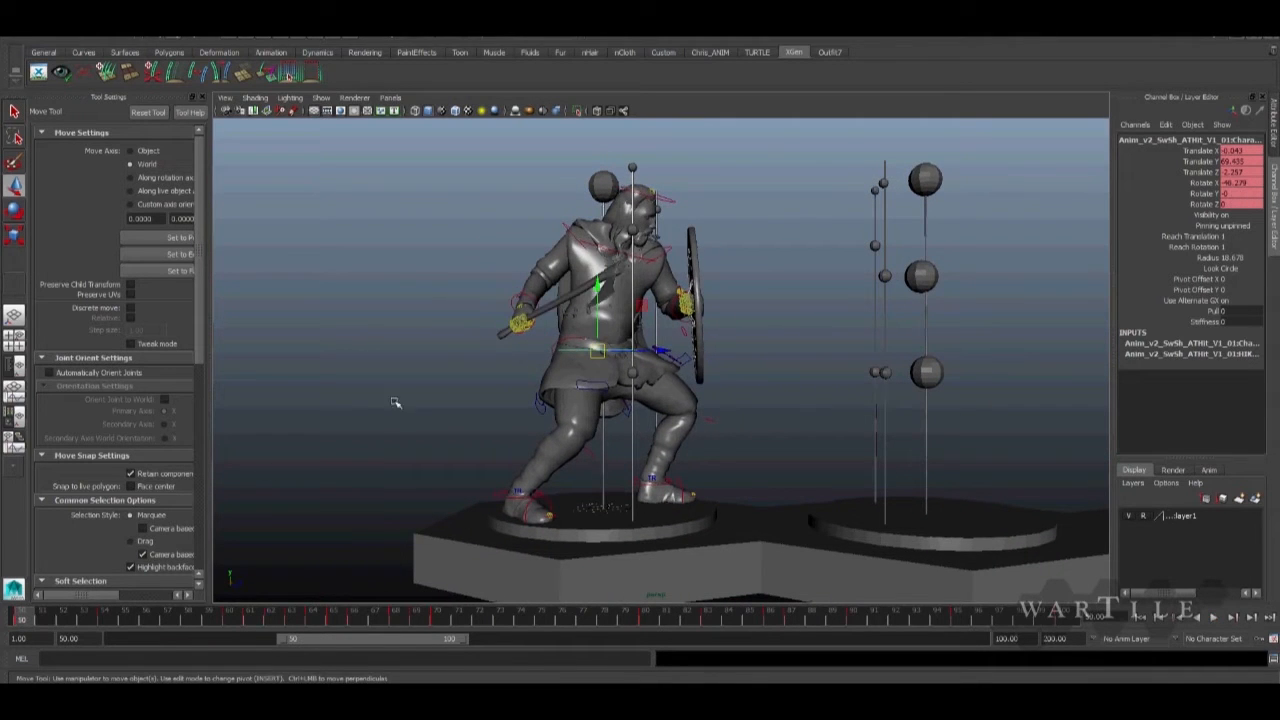
left_click_drag(945, 385, 763, 413, "alt")
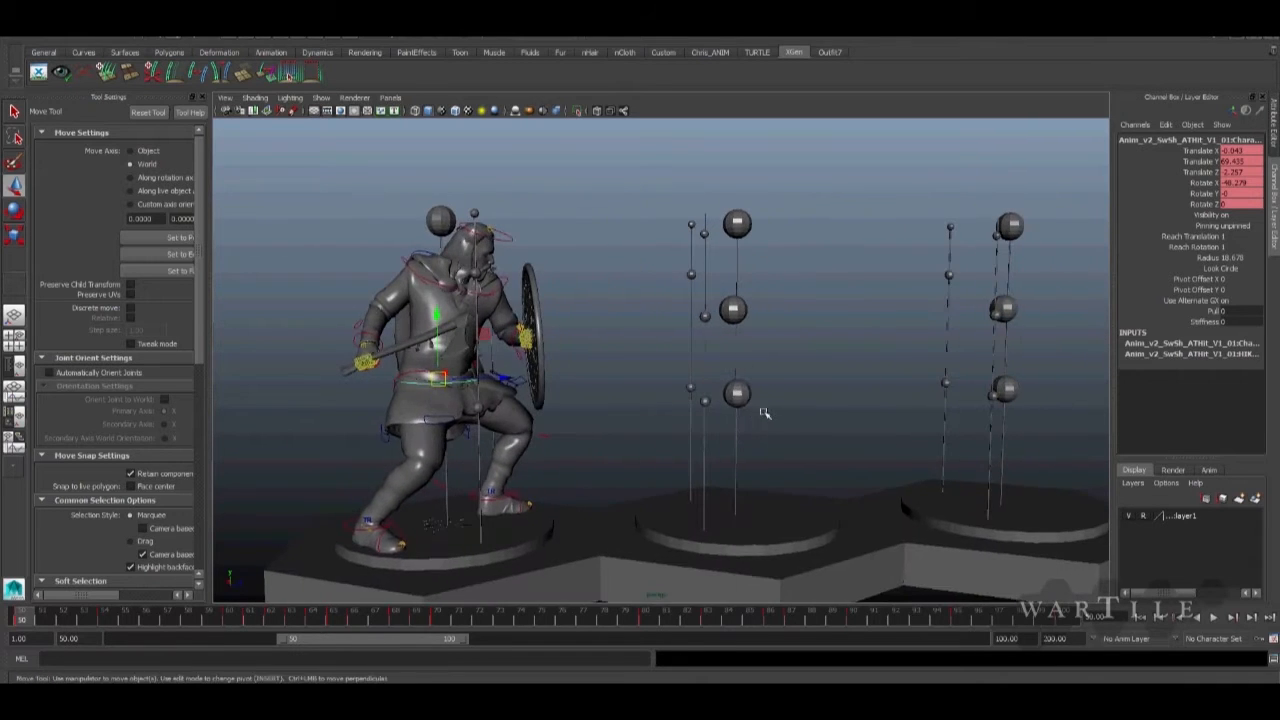
left_click_drag(448, 216, 690, 371, "alt")
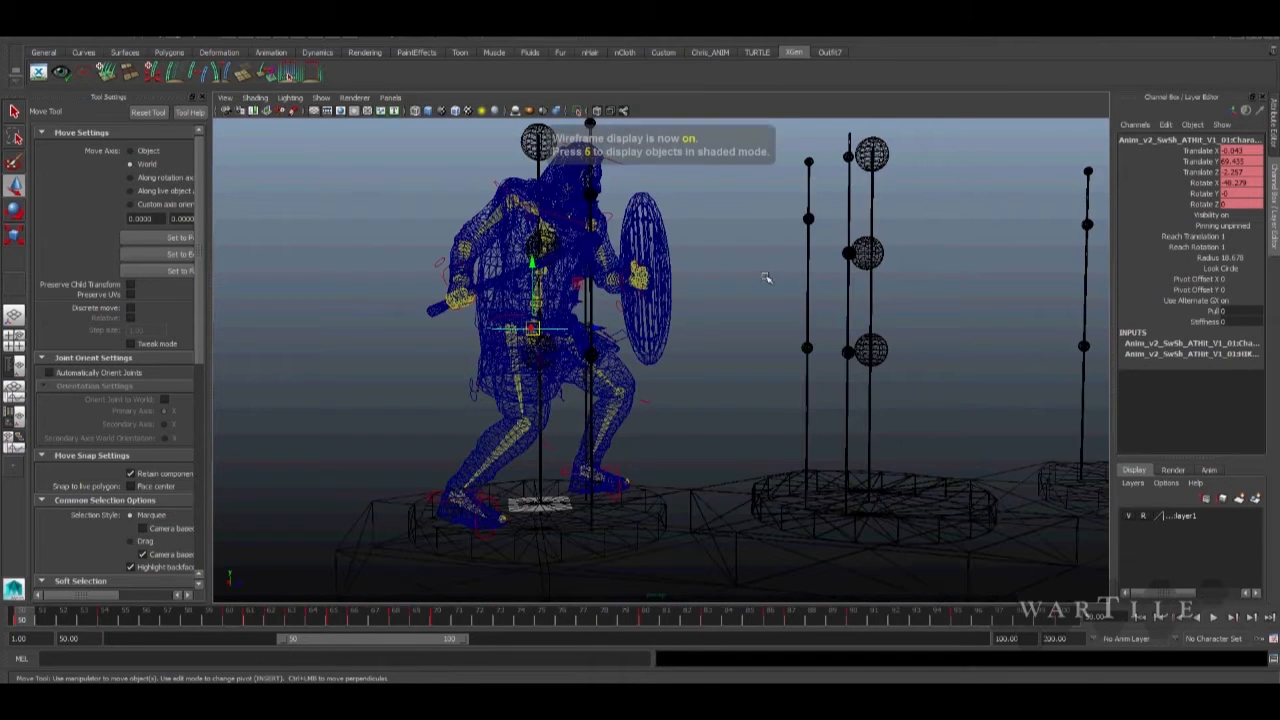
View the character and target spheres in wireframe display and restore shaded display.
key("4")
key("5")
left_click_drag(650, 318, 666, 349, "alt")
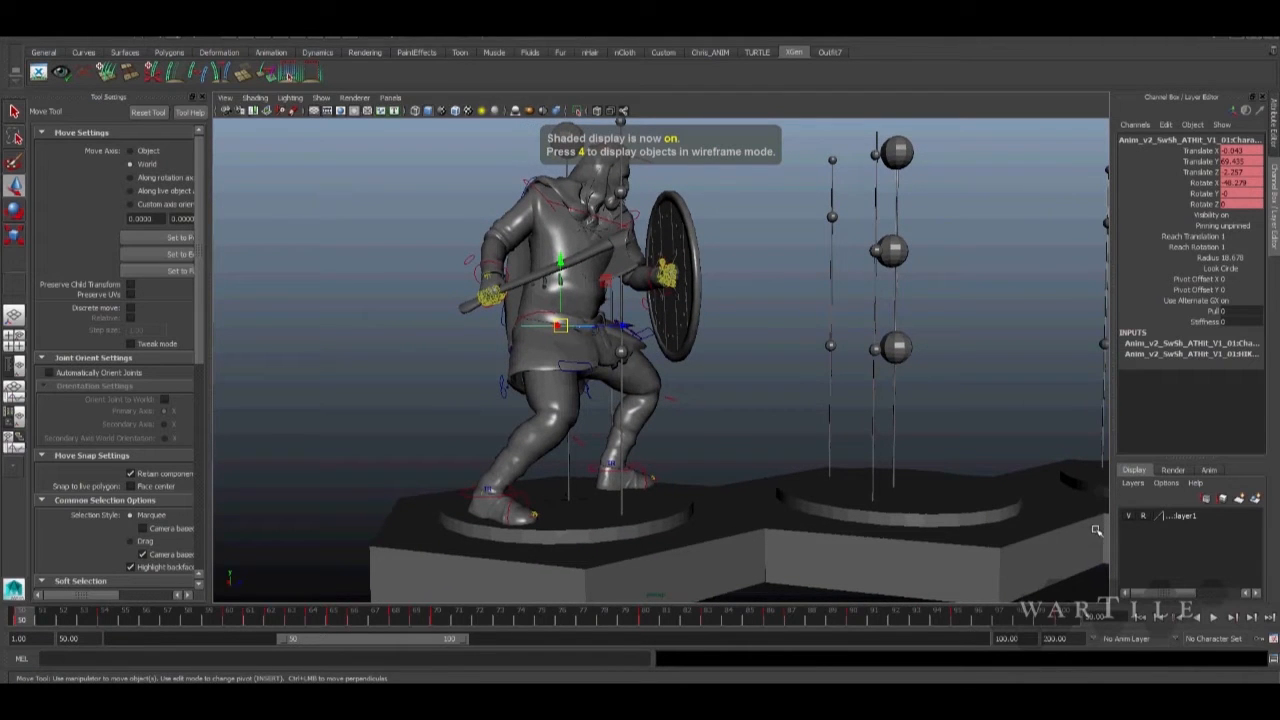
Try moving the character's body control away from the tile with layer1 hidden, undo the move, and show layer1 again.
left_click(1128, 516)
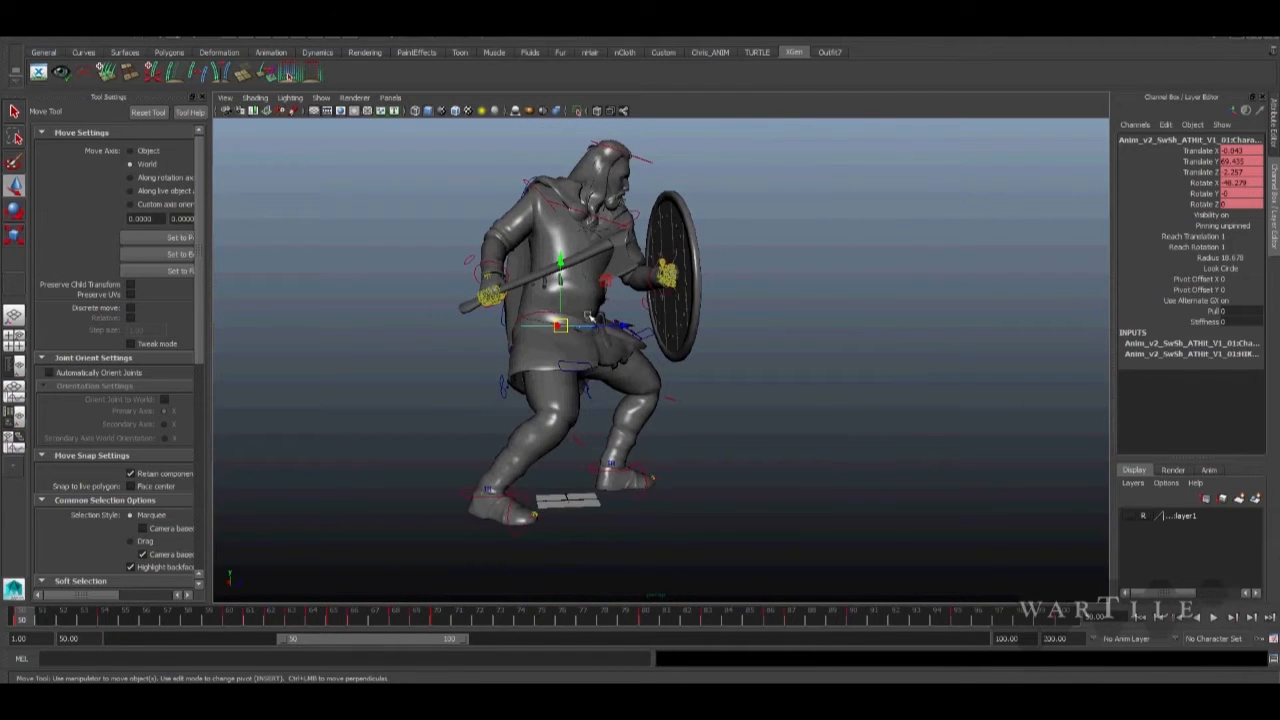
left_click_drag(553, 327, 1045, 488)
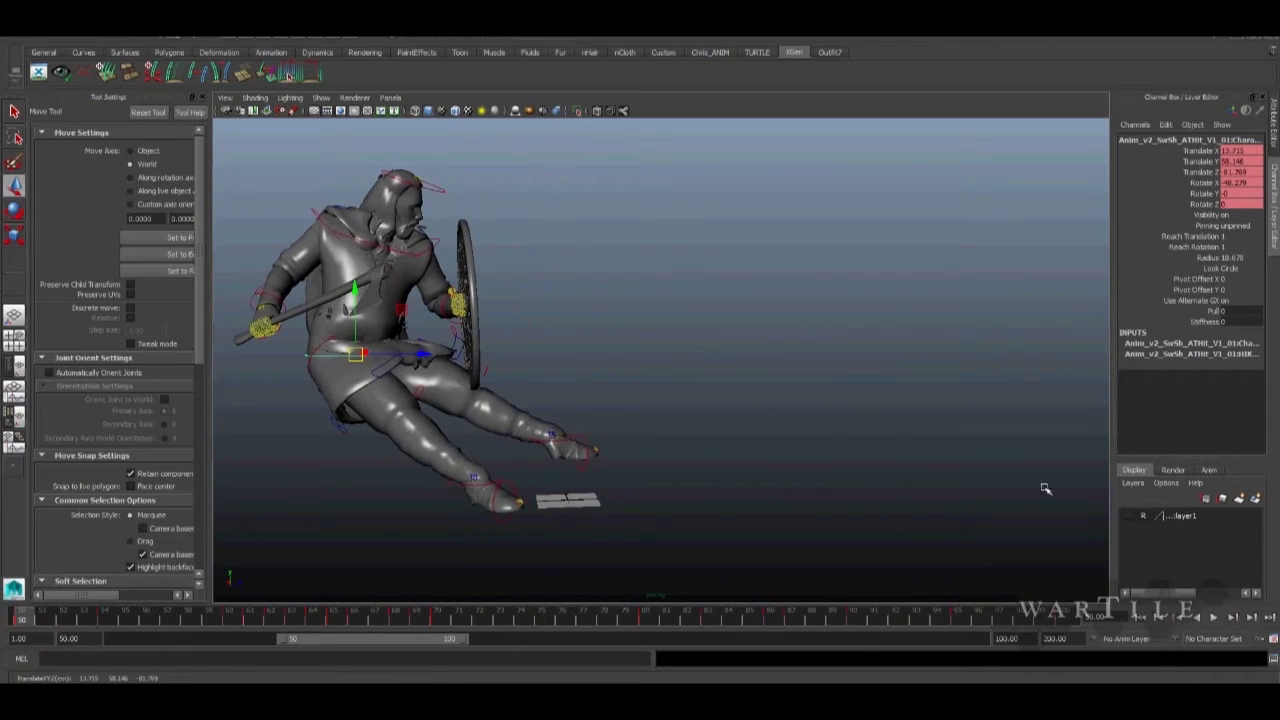
left_click(1128, 516)
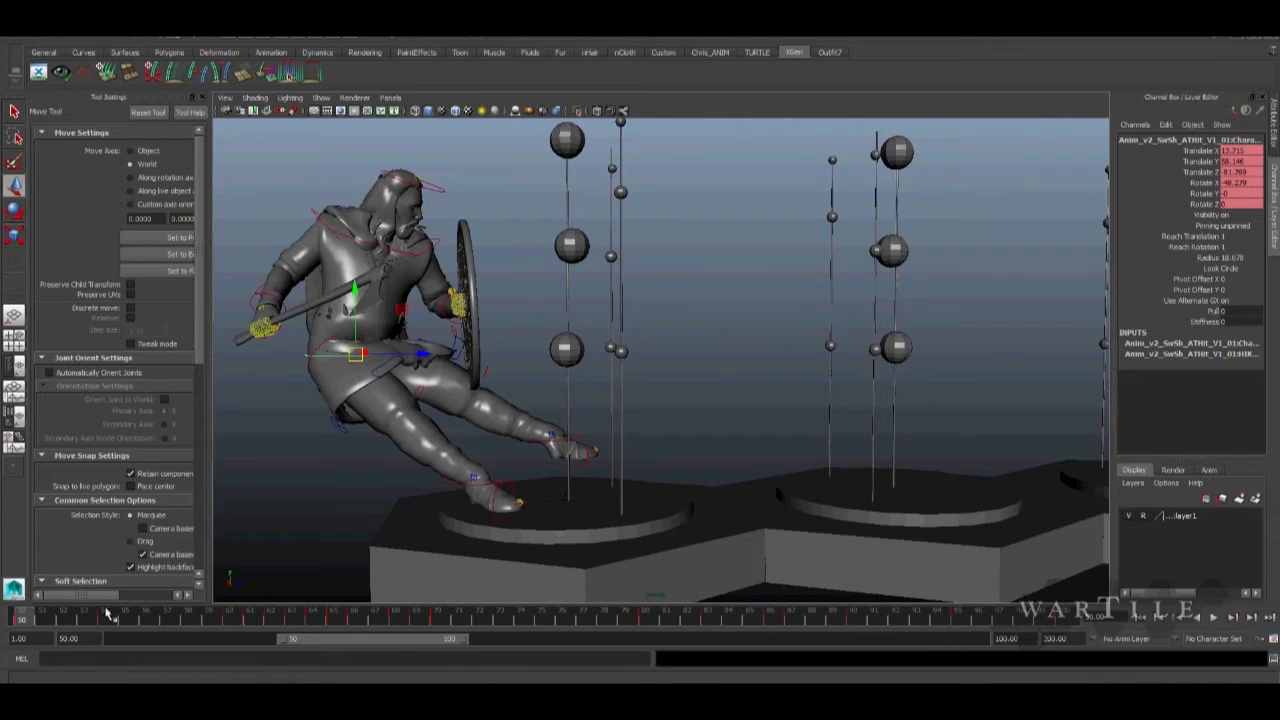
key("ctrl+z")
key("ctrl+z")
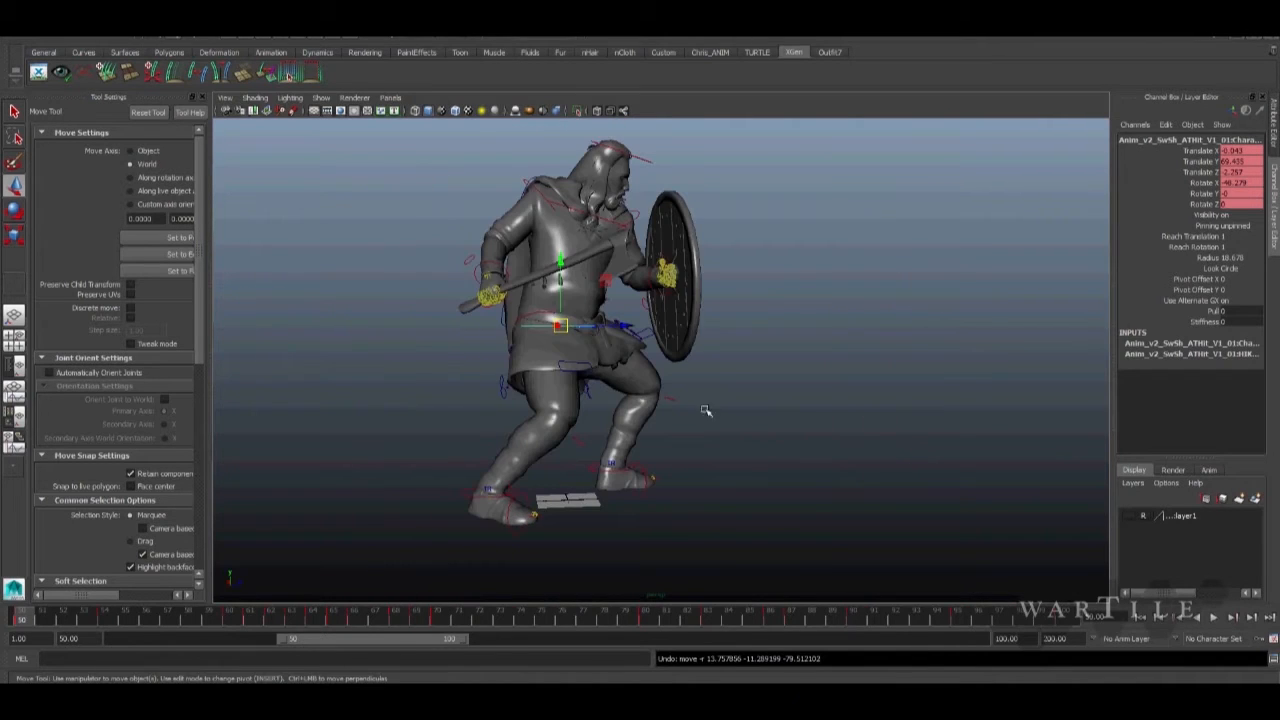
left_click(1128, 516)
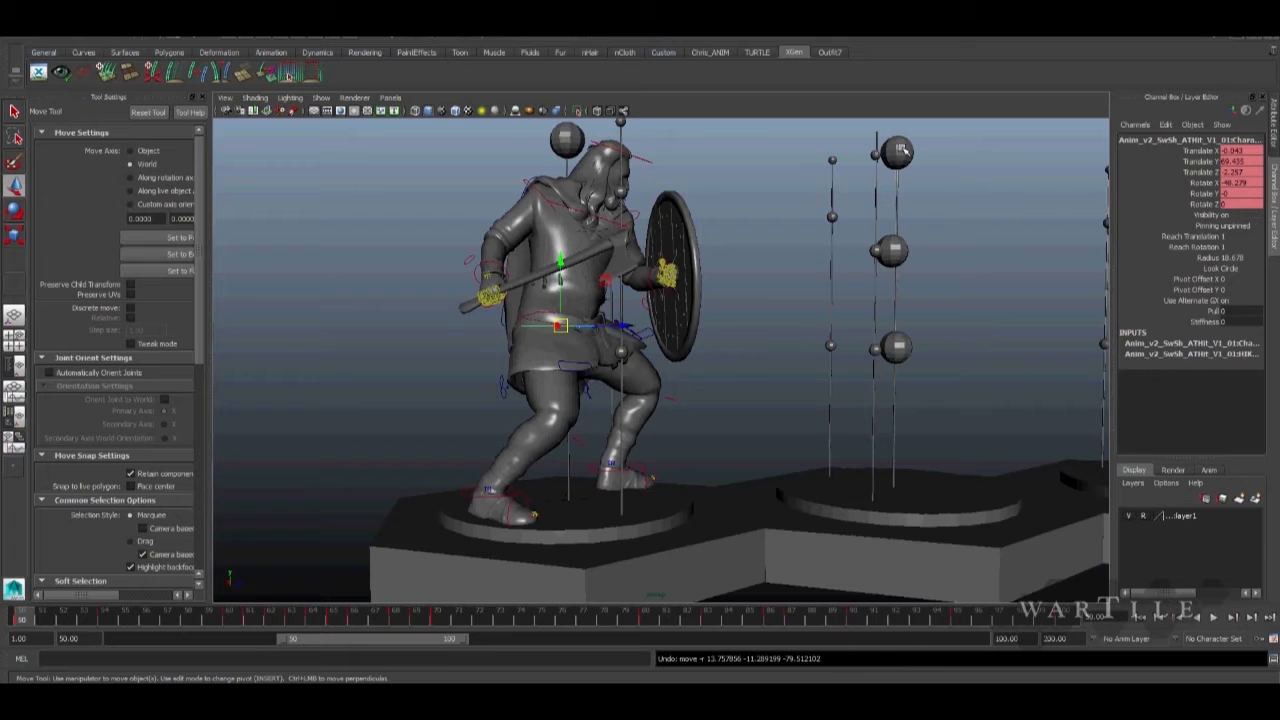
Scrub the animation from frame 50 to frame 70 and examine the sword's reach against the neighbouring tile's target spheres.
left_click_drag(971, 362, 901, 192, "alt")
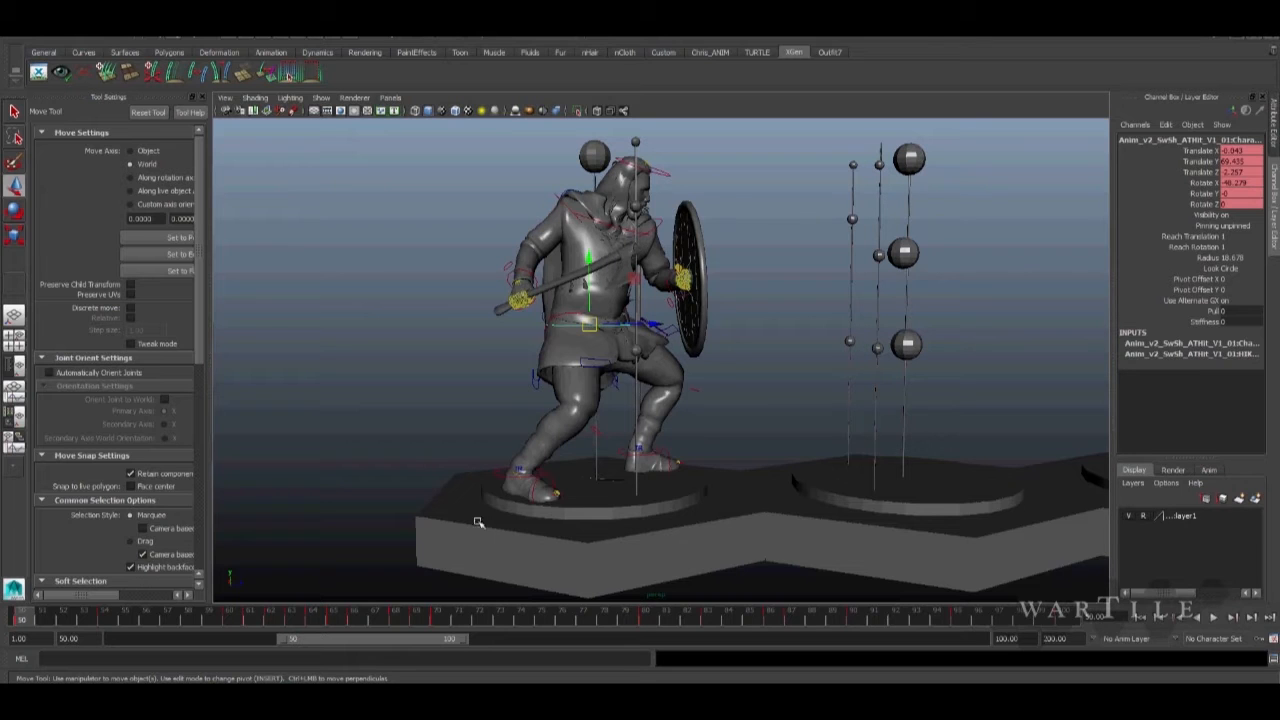
left_click_drag(62, 620, 455, 604)
mouse_move(884, 338)
left_mouse_down("alt")
mouse_move(863, 349)
mouse_move(895, 328)
left_mouse_up("alt")
right_click_drag(895, 328, 752, 342, "alt")
middle_click_drag(790, 350, 718, 372, "alt")
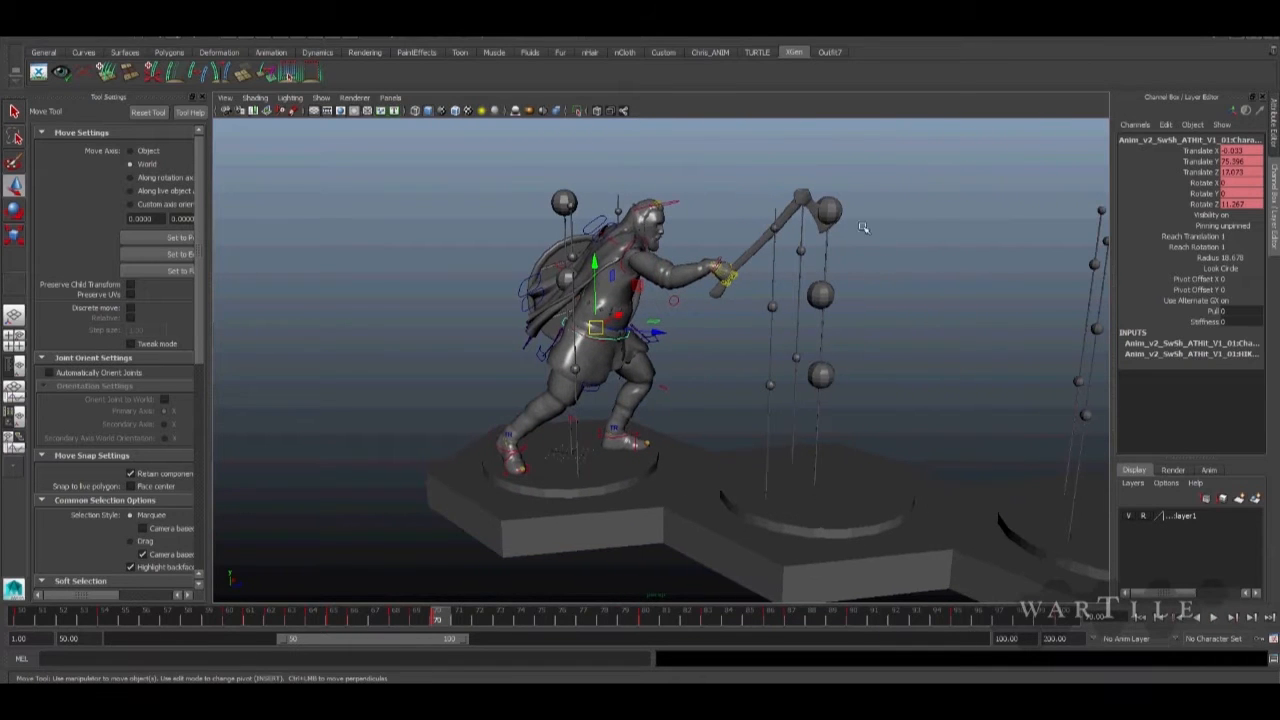
left_click_drag(659, 381, 766, 345, "alt")
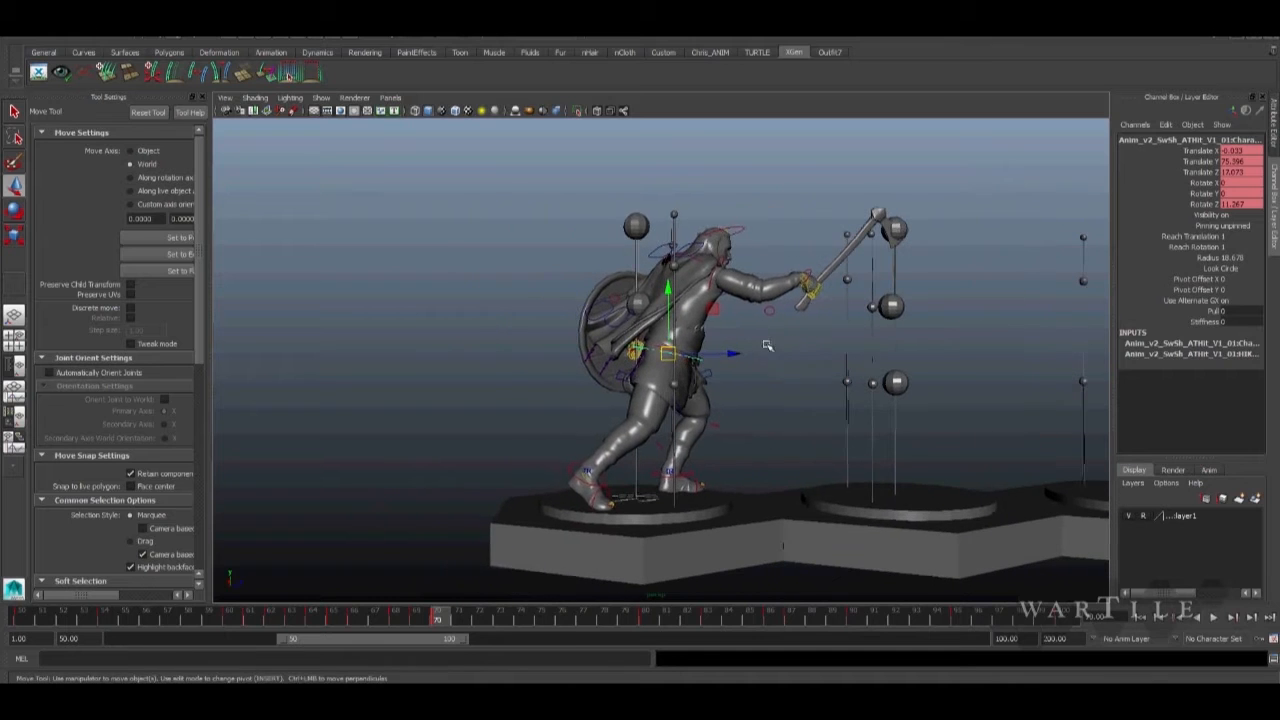
left_click_drag(863, 300, 825, 303, "alt")
right_click_drag(785, 306, 859, 300, "alt")
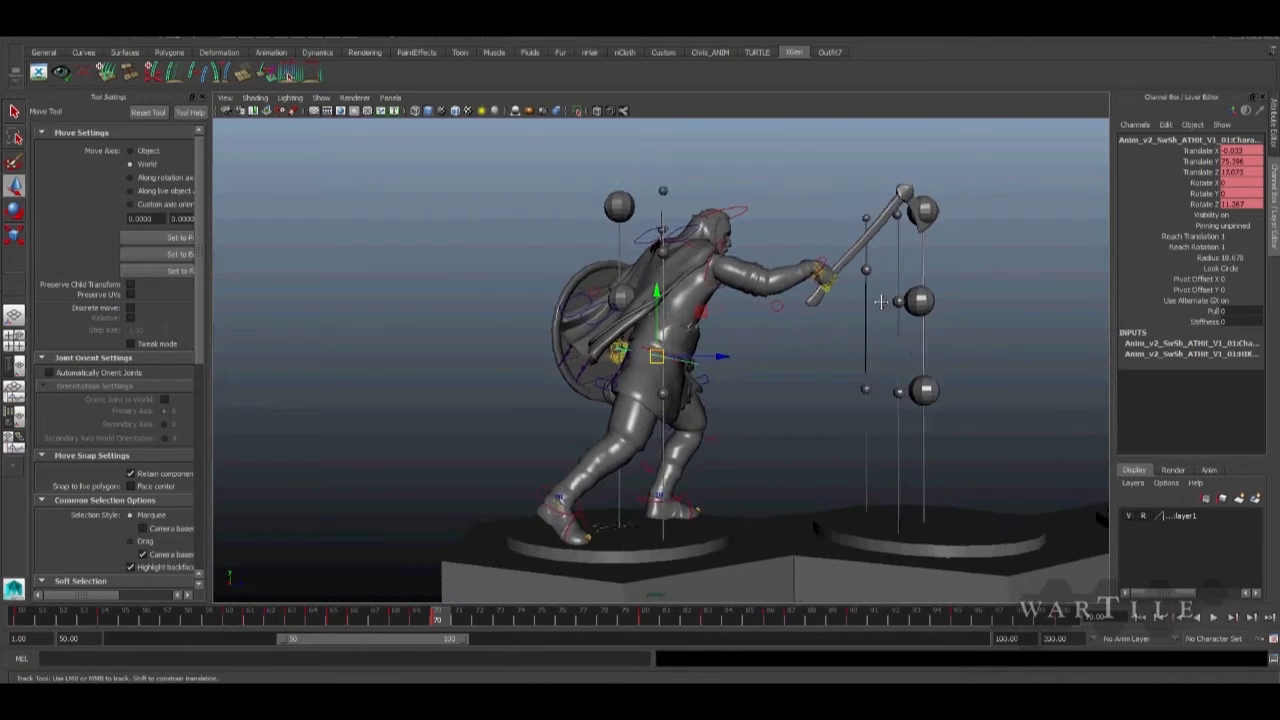
middle_click_drag(859, 300, 691, 323, "alt")
right_click_drag(691, 323, 783, 301, "alt")
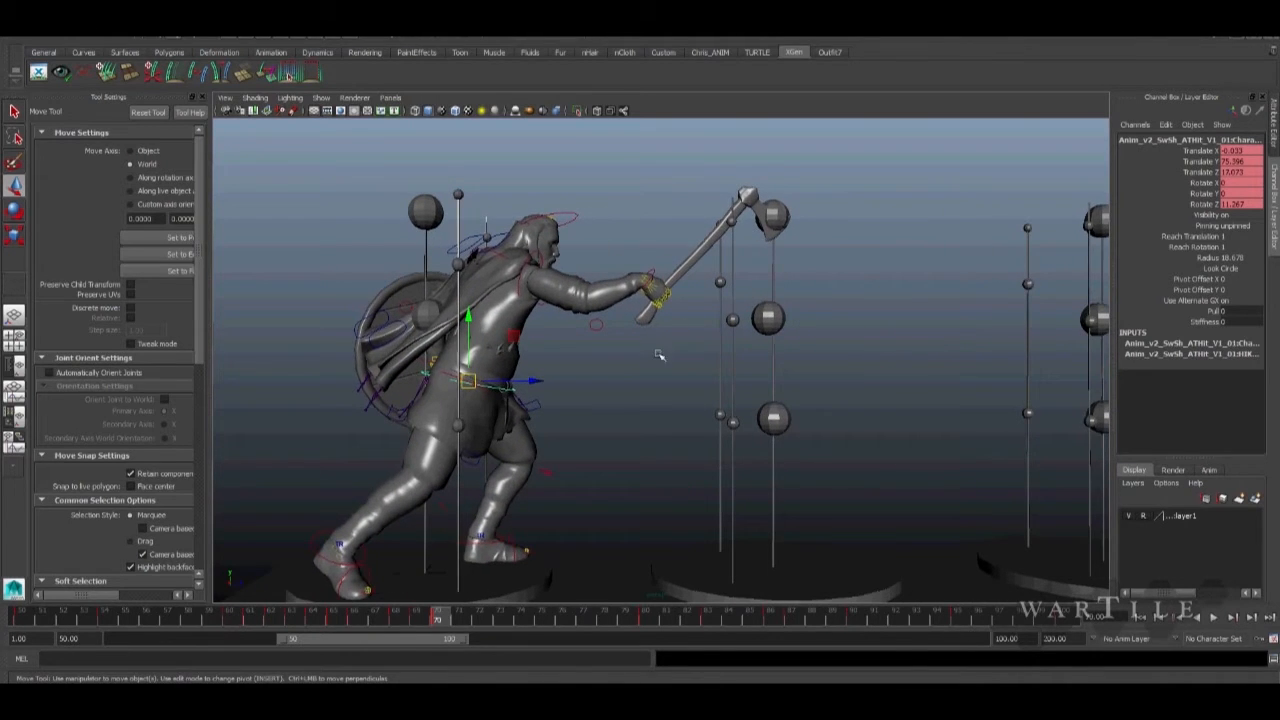
left_click_drag(659, 355, 724, 196, "alt")
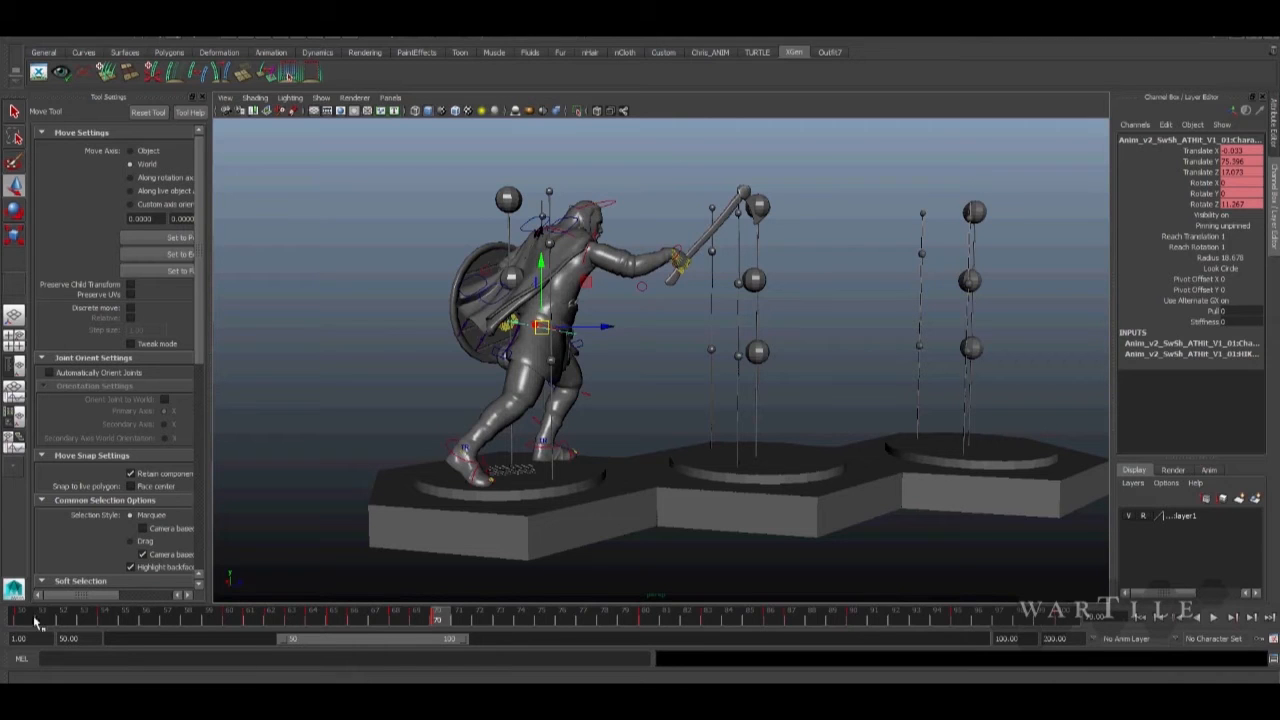
Scrub back to frame 50 and forward to frame 70 to compare the starting pose with the strike pose.
mouse_move(27, 620)
left_mouse_down()
mouse_move(43, 620)
mouse_move(29, 618)
left_mouse_up()
left_click_drag(533, 448, 500, 450, "alt")
left_click_drag(616, 449, 590, 449, "alt")
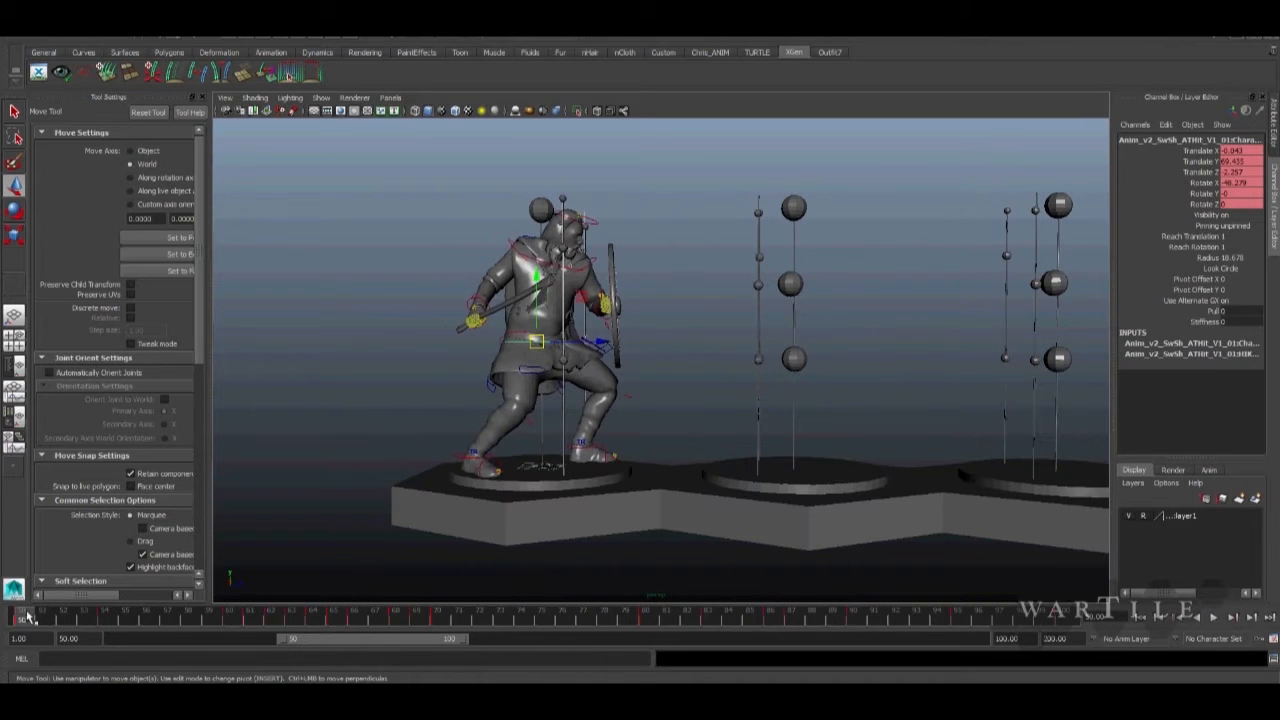
mouse_move(33, 620)
left_mouse_down()
mouse_move(312, 605)
mouse_move(350, 610)
mouse_move(30, 618)
mouse_move(443, 621)
left_mouse_up()
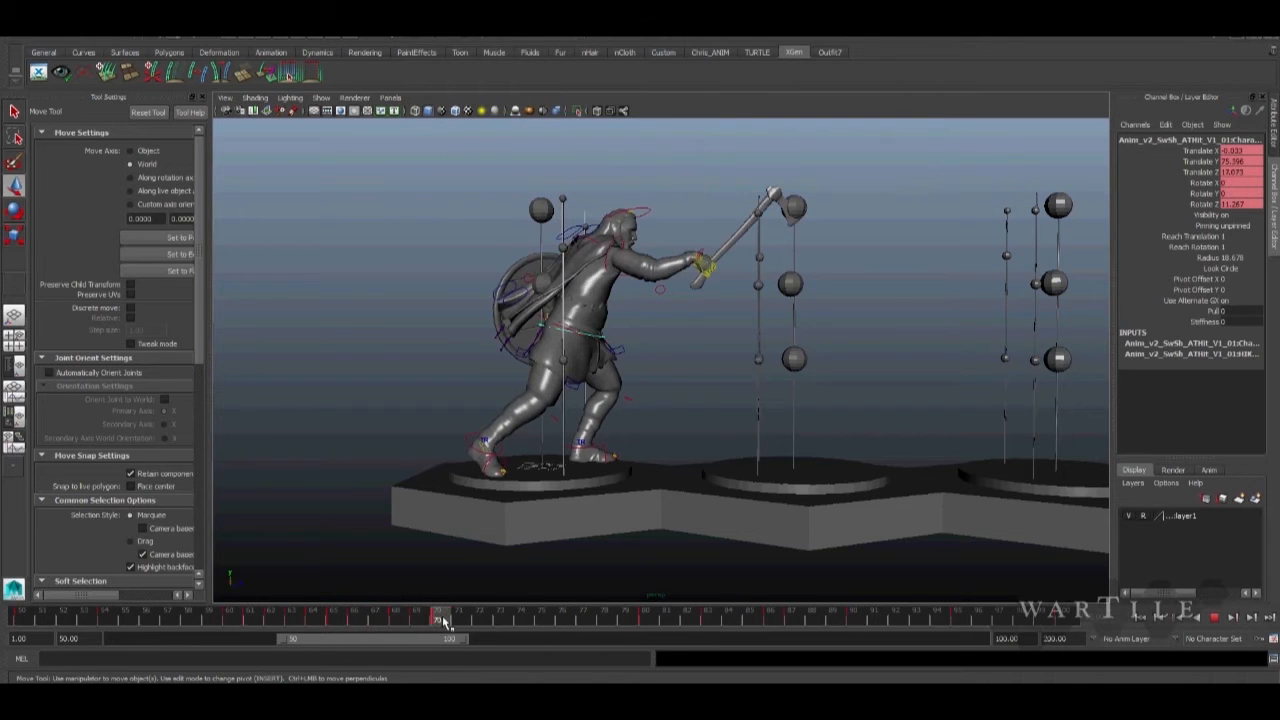
left_click_drag(752, 398, 726, 386, "alt")
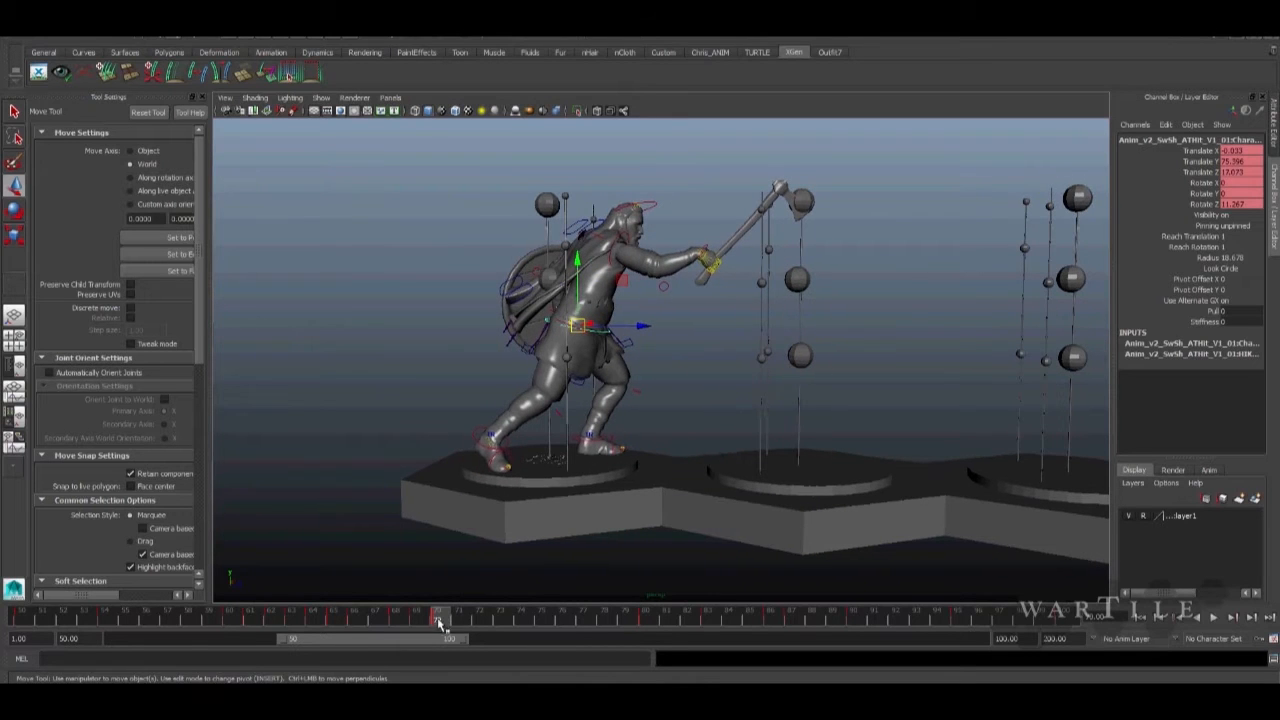
Scrub to frame 96 to check the character's return pose and play back the attack animation.
left_click_drag(461, 619, 980, 622)
left_click_drag(731, 434, 1063, 457, "alt")
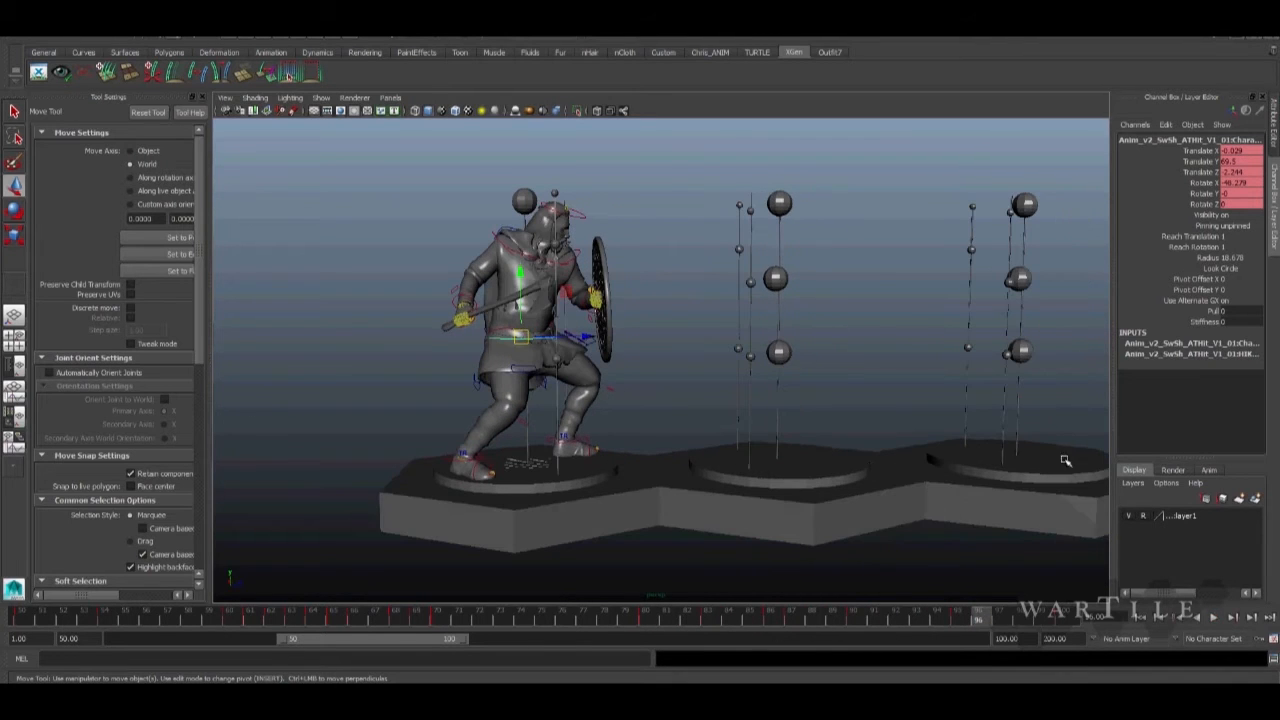
left_click(1214, 618)
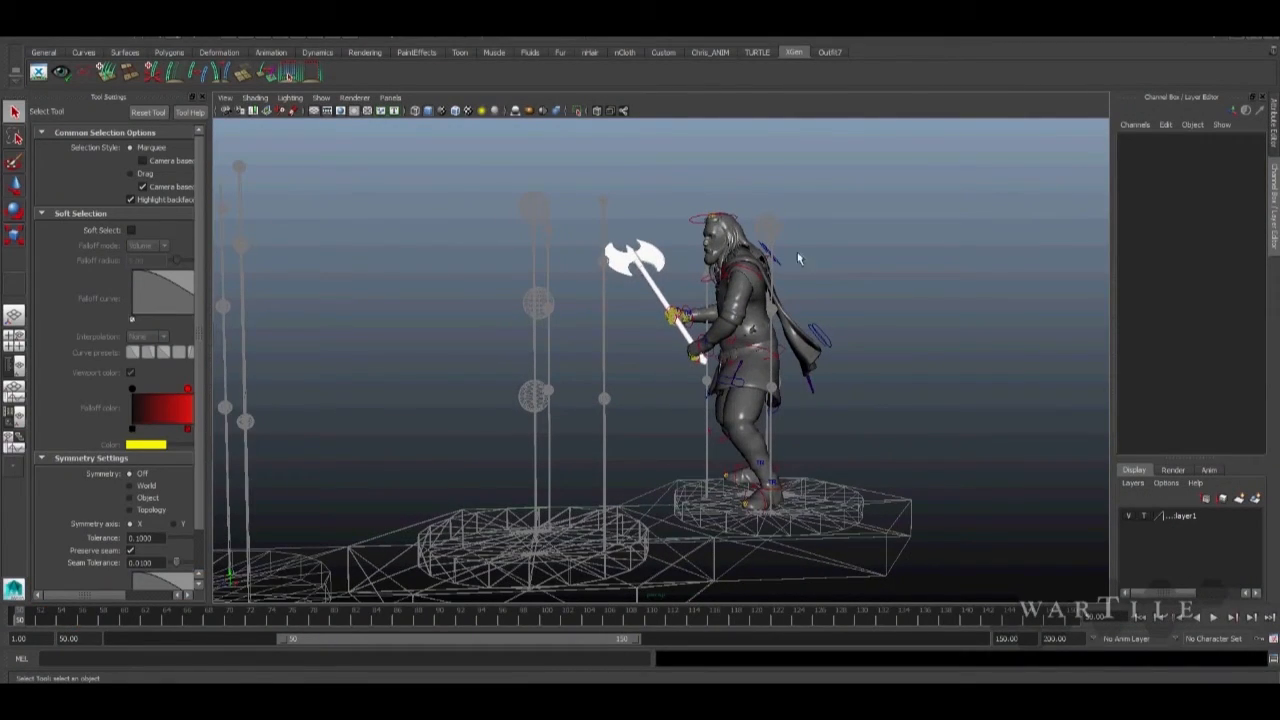
Scrub the axe character's animation to frame 70 and examine the pose relative to the neighbouring tile's target spheres.
left_click_drag(753, 437, 720, 392, "alt")
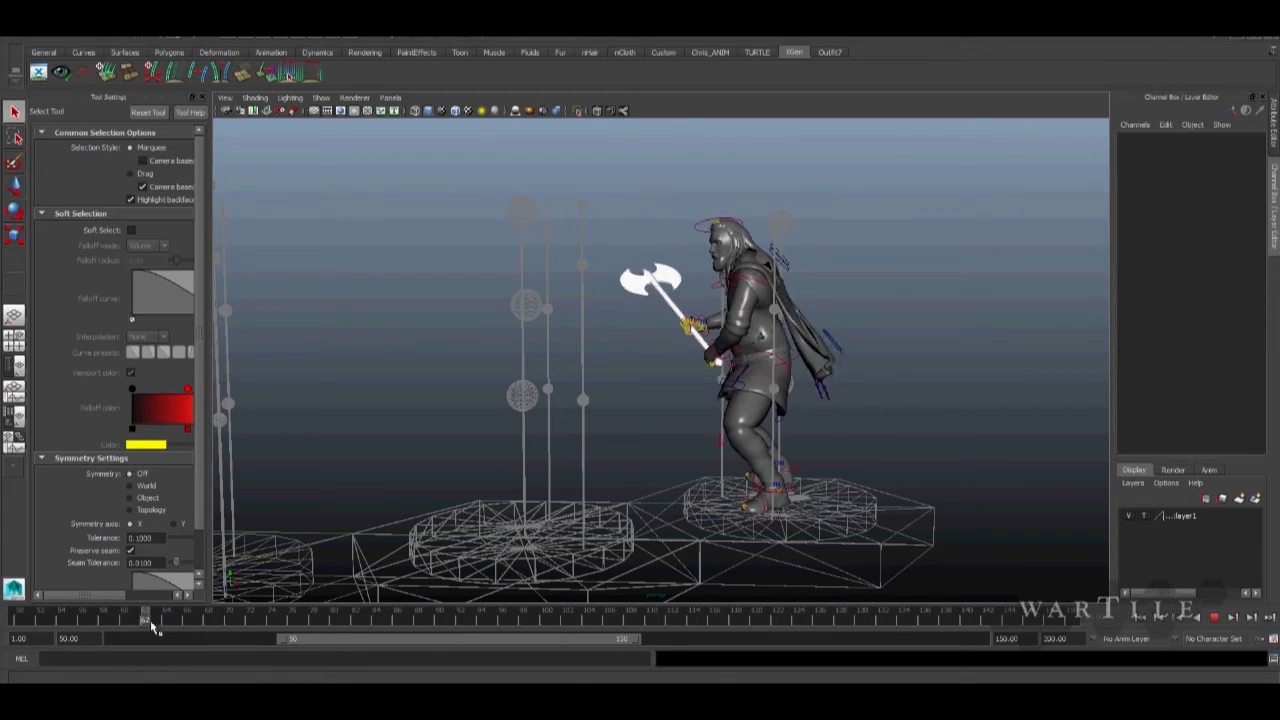
mouse_move(150, 620)
left_mouse_down()
mouse_move(275, 620)
mouse_move(59, 617)
mouse_move(228, 625)
left_mouse_up()
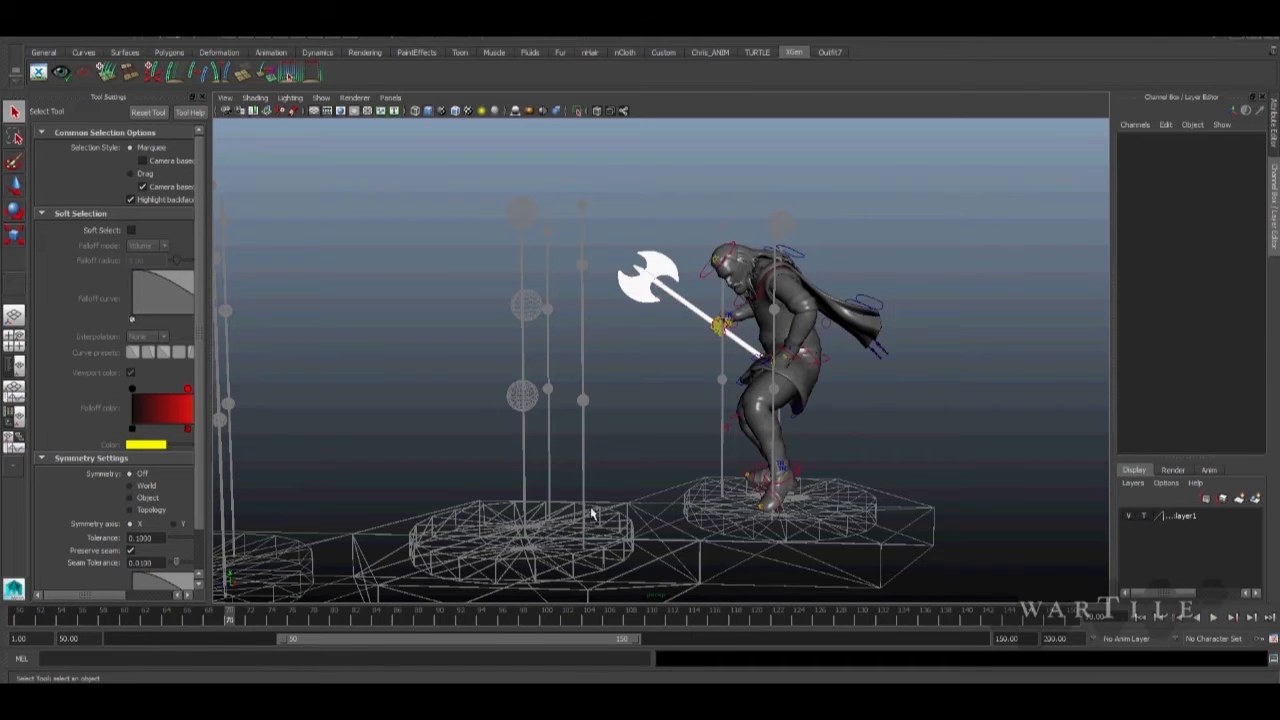
left_click_drag(591, 513, 528, 300, "alt")
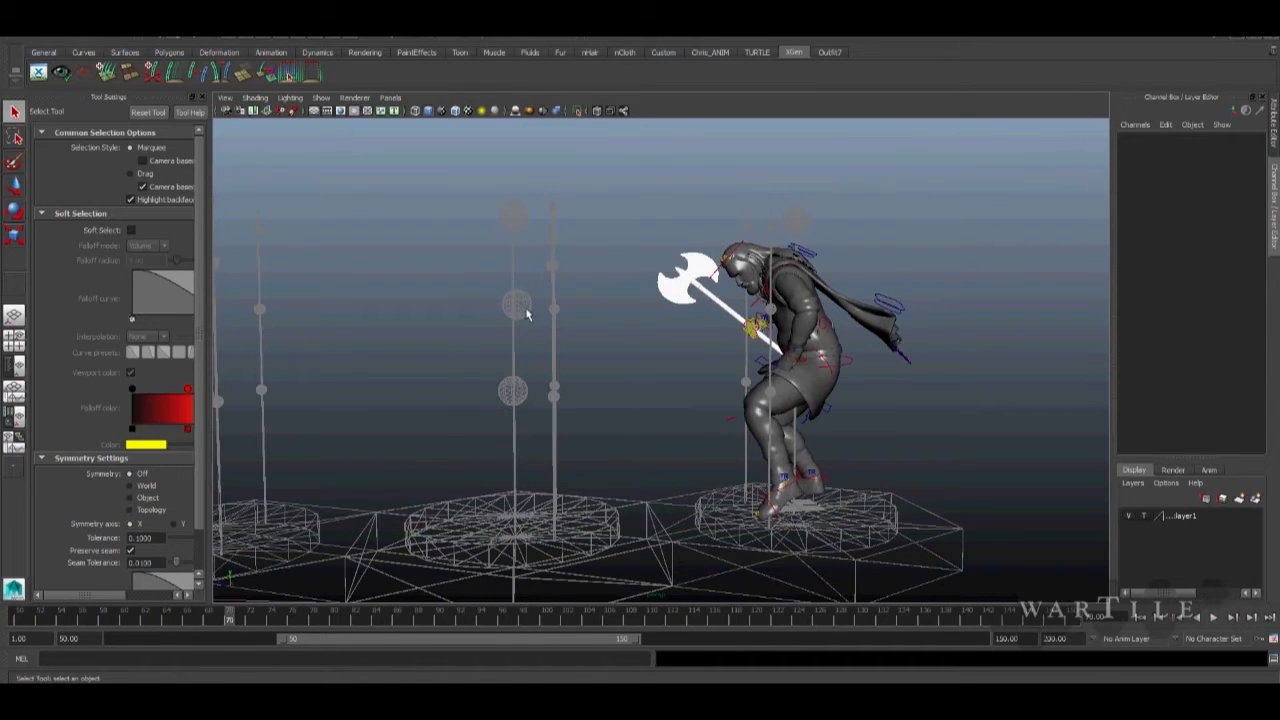
Play back the axe character's attack animation, examine it from several angles around the tiles, and scrub back through the frames.
left_click(1211, 620)
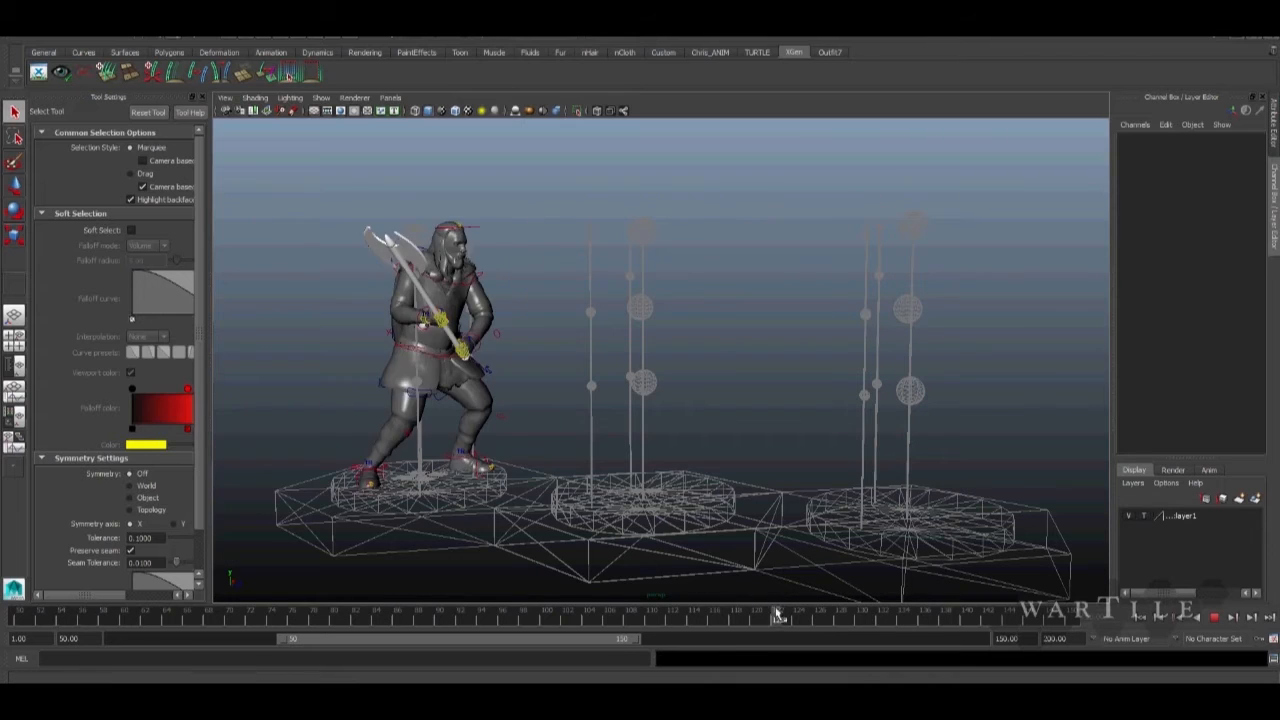
left_click_drag(524, 398, 882, 413, "alt")
left_click_drag(817, 355, 661, 320, "alt")
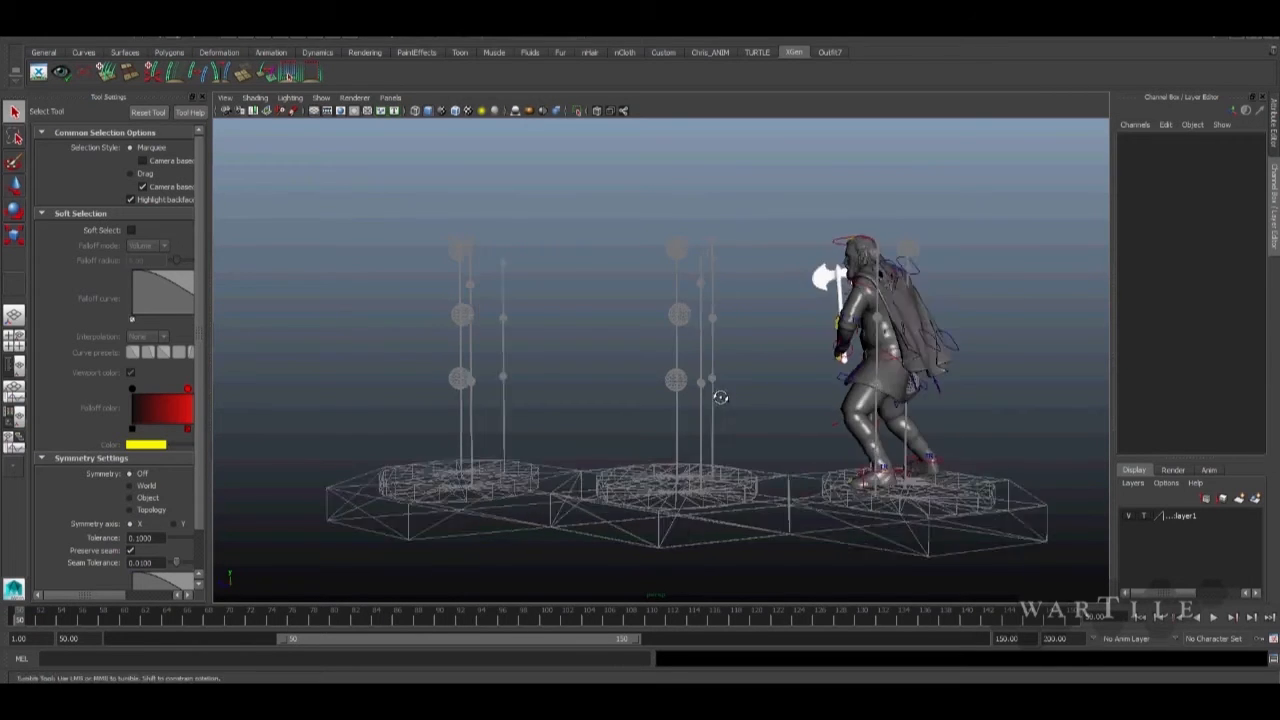
left_click_drag(714, 394, 525, 426, "alt")
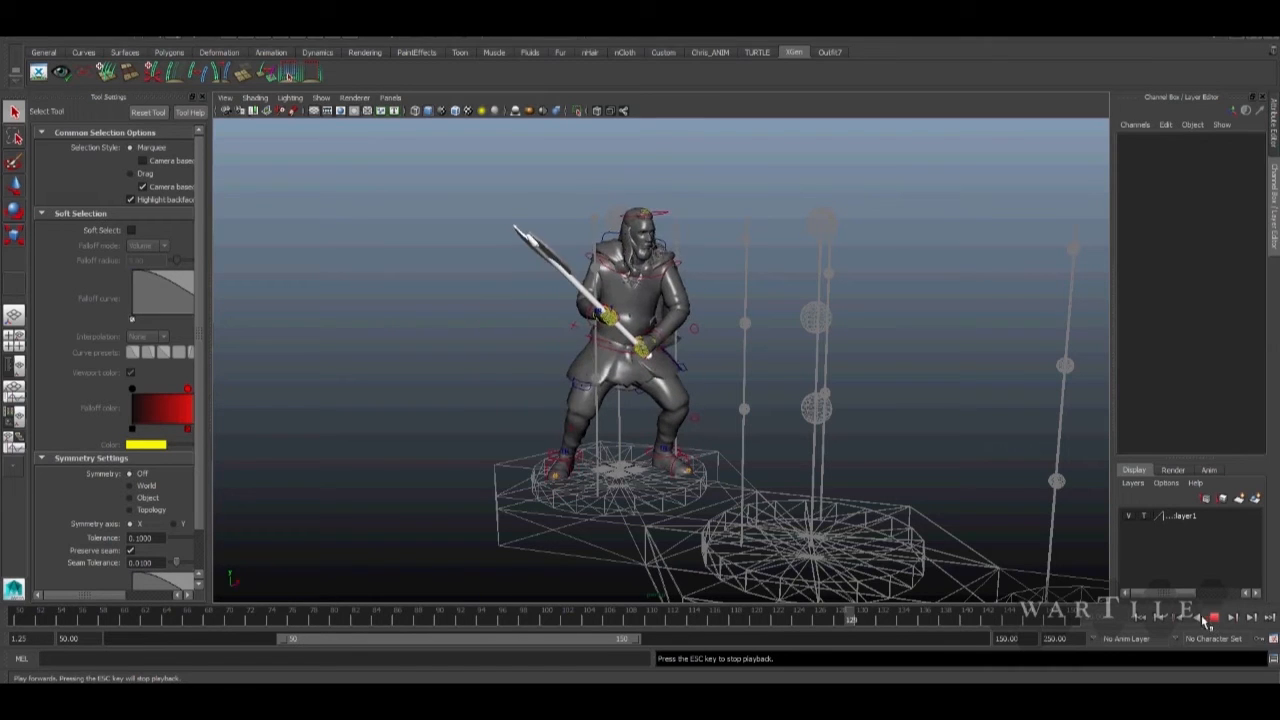
left_click_drag(711, 431, 567, 611, "alt")
left_click_drag(668, 615, 80, 608)
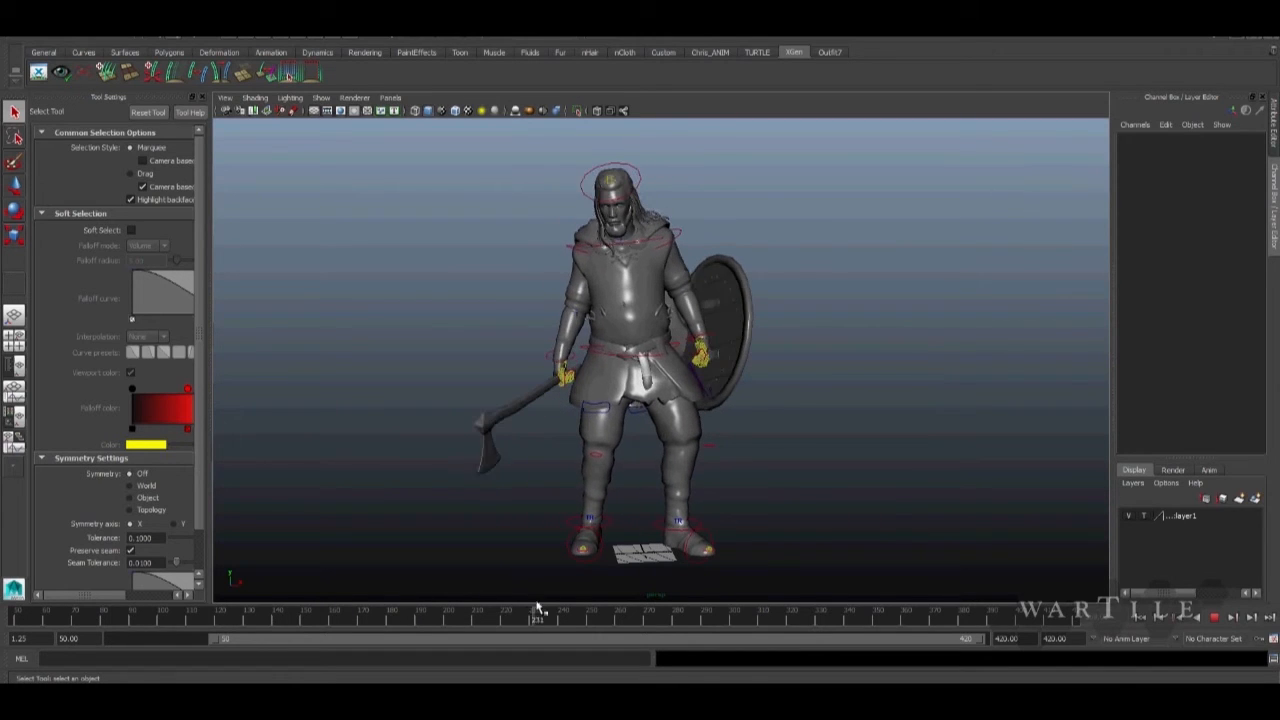
Scrub the shield-bearing axe character's standing animation back to frame 172, play it forward, and scrub back through its movement.
left_click_drag(502, 617, 372, 608)
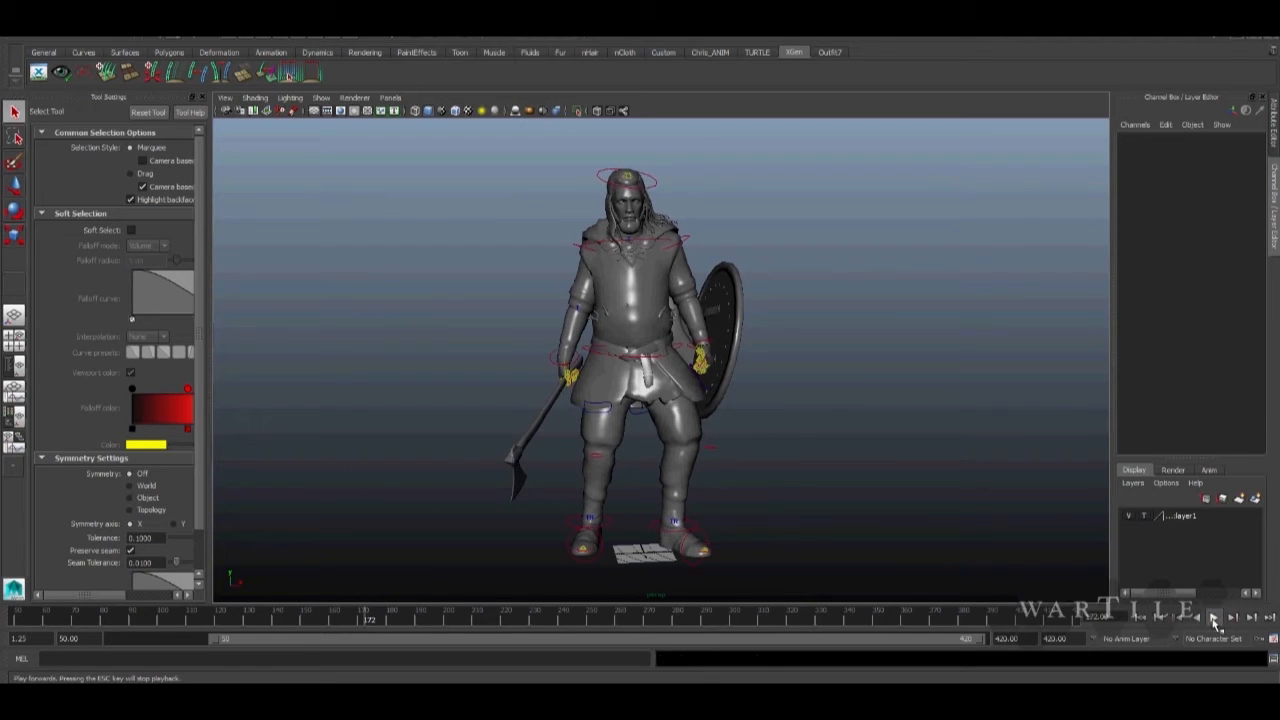
left_click(1214, 618)
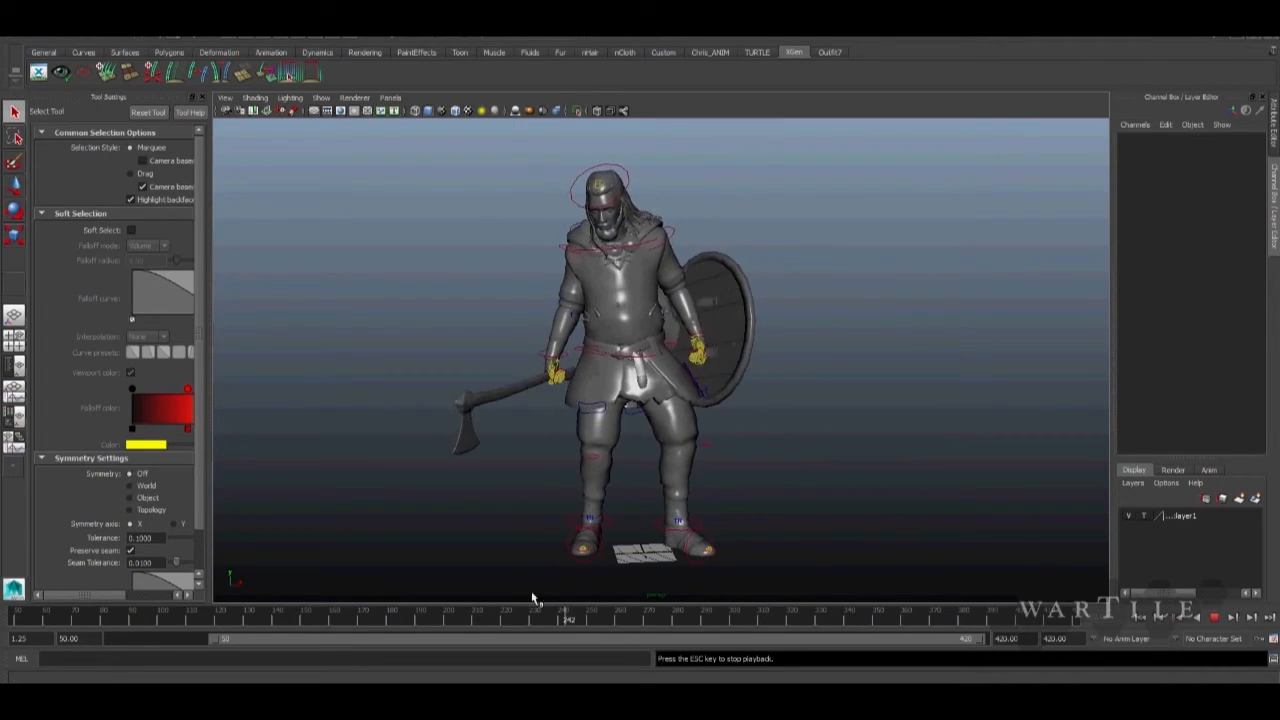
left_click_drag(533, 598, 396, 613)
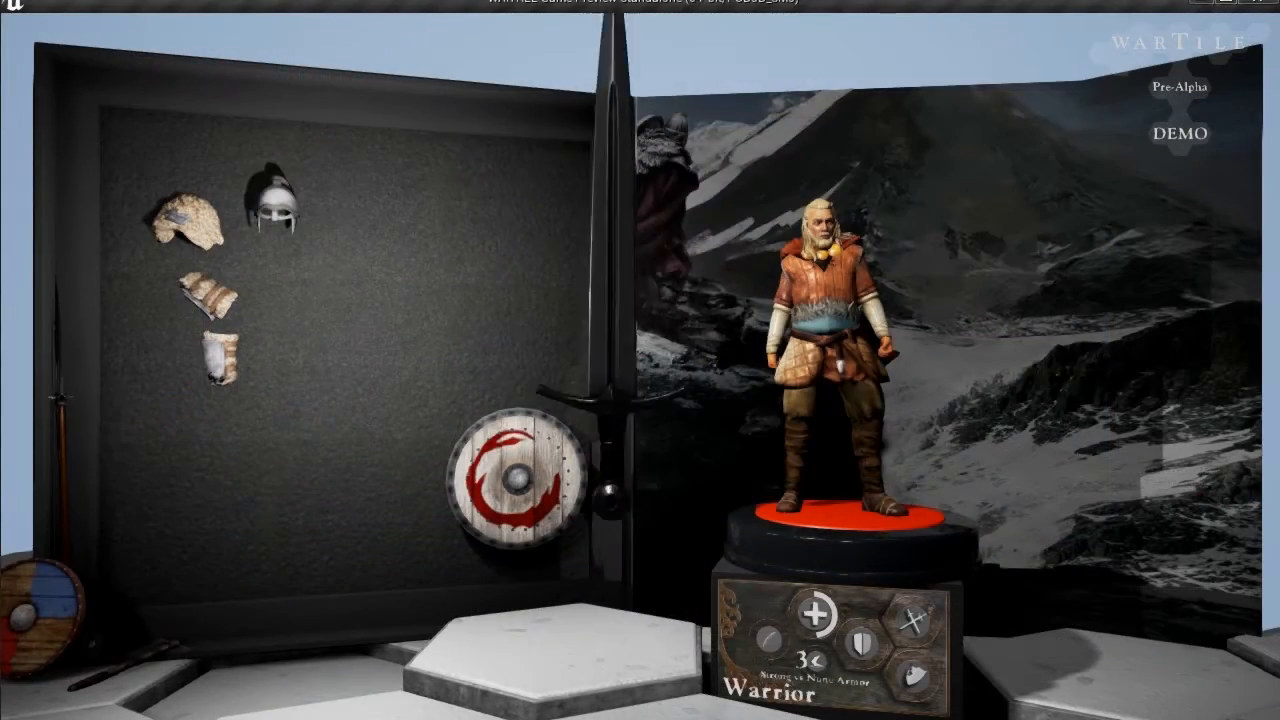
Switch to the Wartile game preview and equip the warrior with the large sword from the weapon display.
left_click_drag(611, 440, 828, 388)
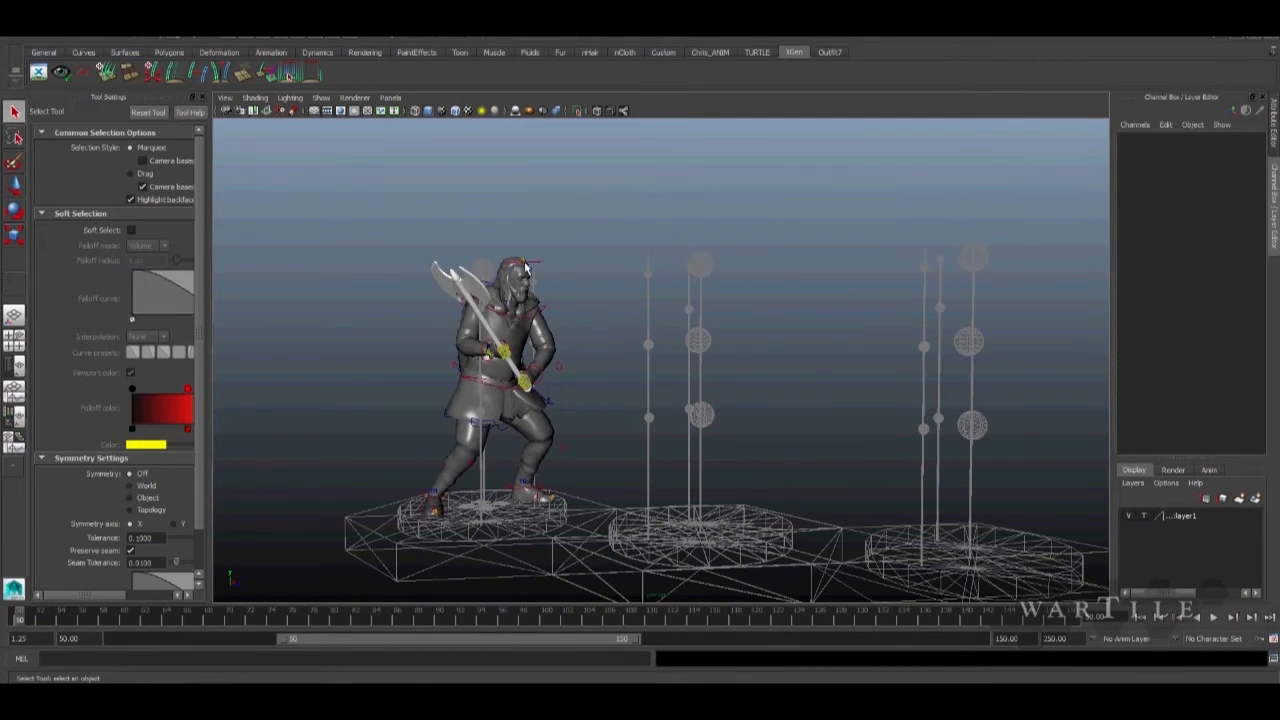
Switch to Maya, play the two-handed axe attack, and scrub from about frame 60 to frame 72 to examine the swing.
left_click_drag(568, 422, 510, 342, "alt")
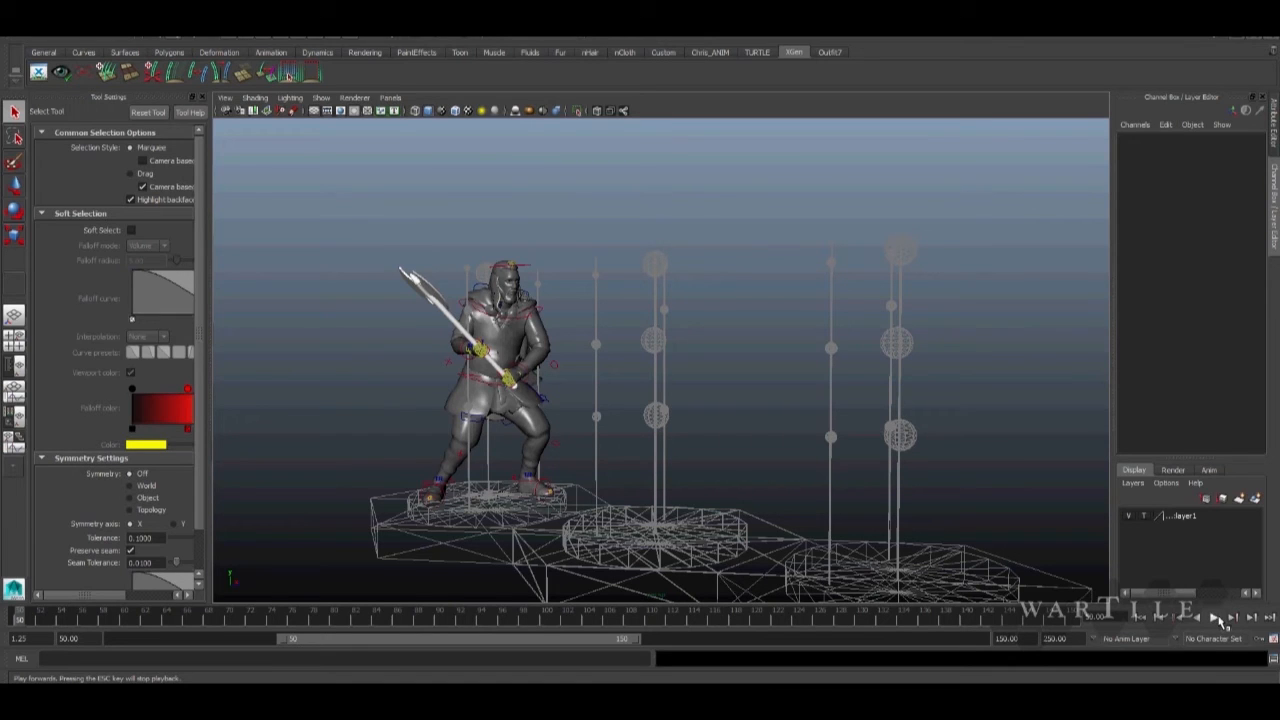
left_click(1215, 621)
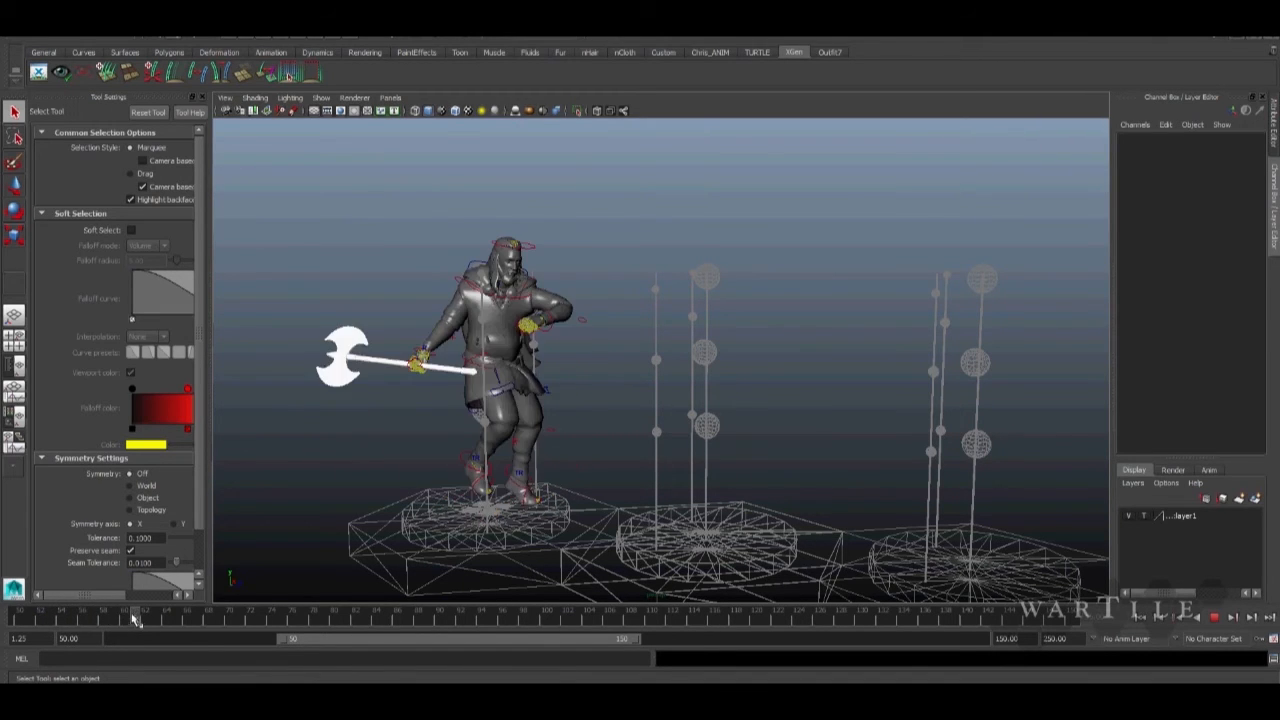
mouse_move(123, 615)
left_mouse_down()
mouse_move(211, 631)
mouse_move(194, 617)
mouse_move(256, 620)
left_mouse_up()
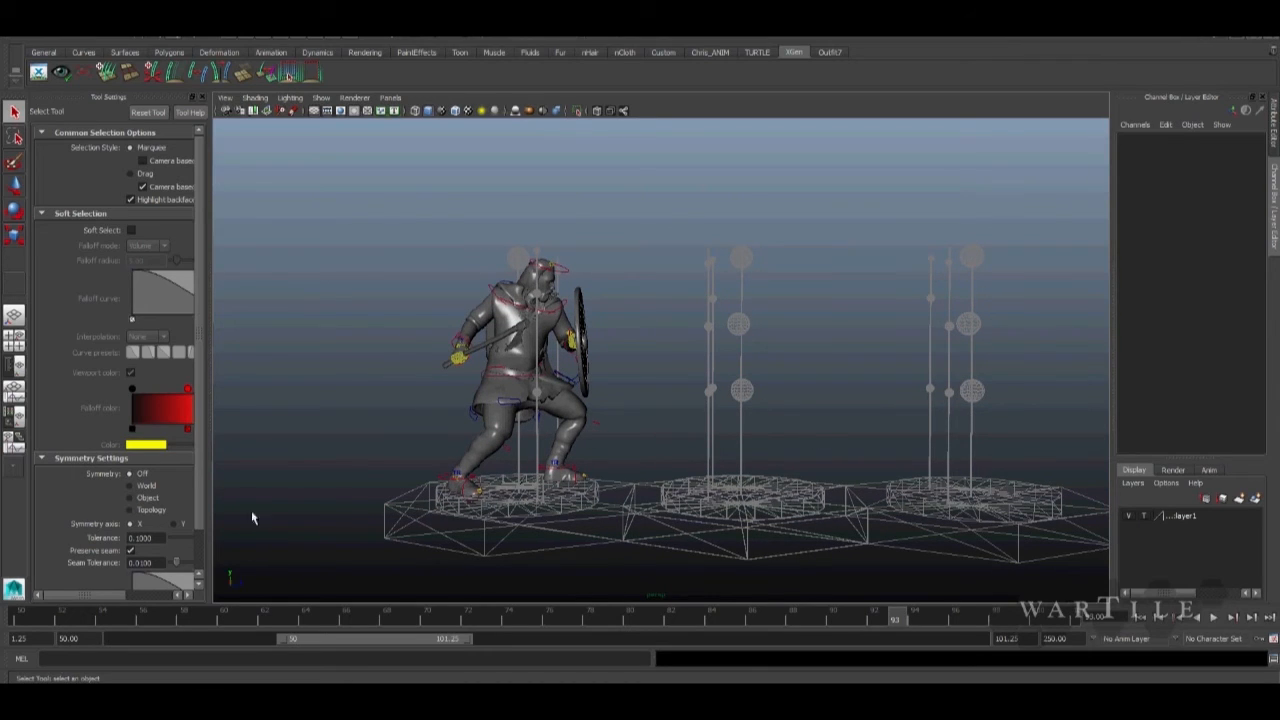
Examine the axe-and-shield character's pose from several angles relative to the tiles and target spheres.
left_click_drag(746, 421, 518, 358, "alt")
left_click_drag(603, 469, 731, 500, "alt")
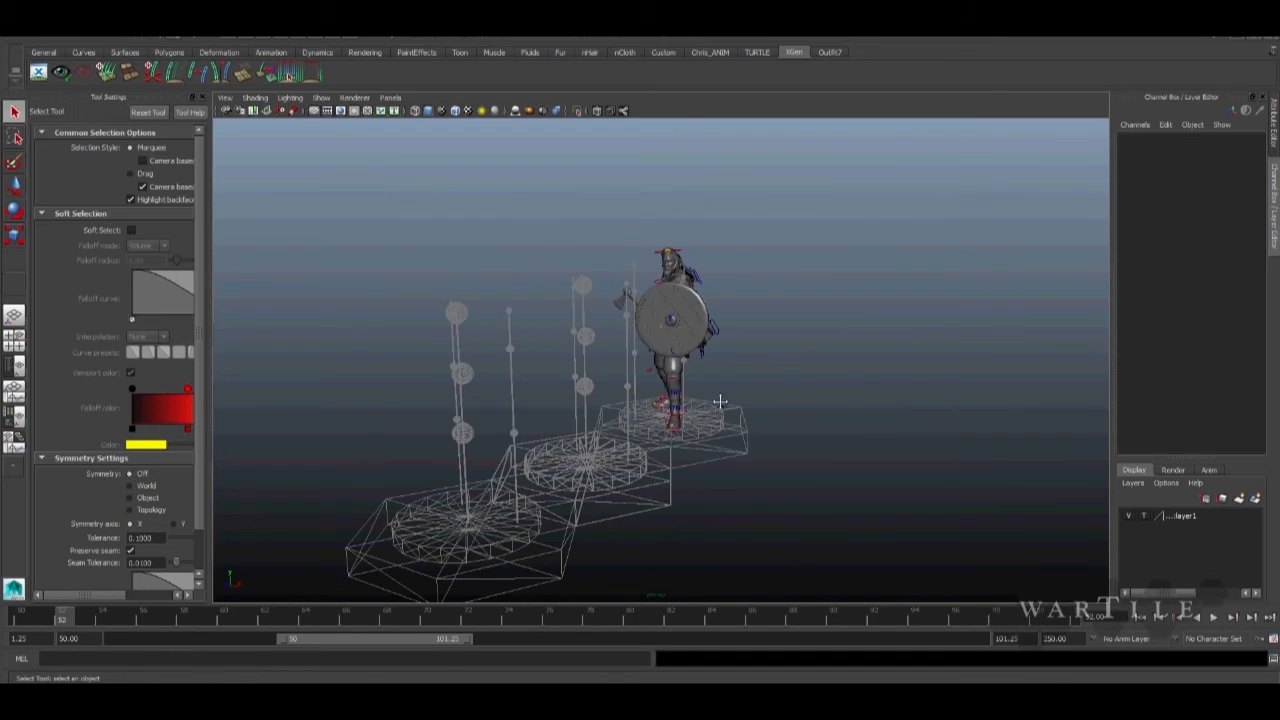
right_click_drag(690, 400, 888, 392, "alt")
left_click_drag(805, 458, 715, 458, "alt")
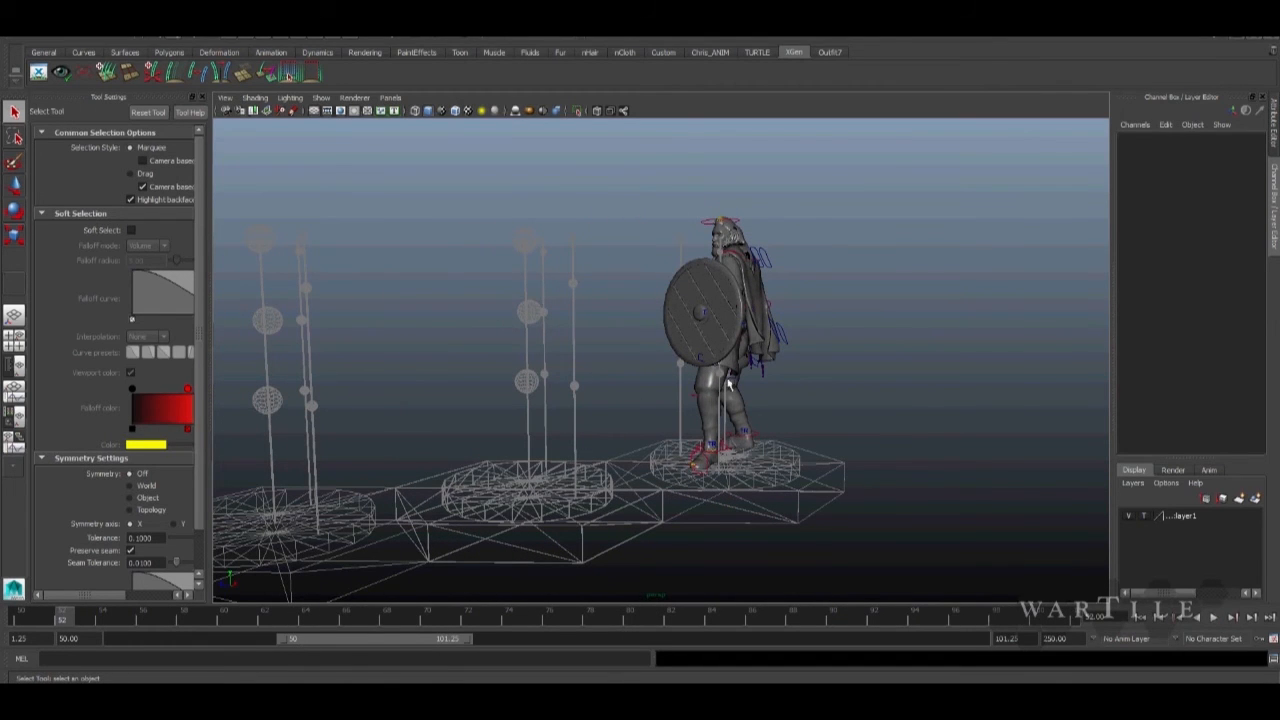
left_click_drag(724, 397, 789, 441, "alt")
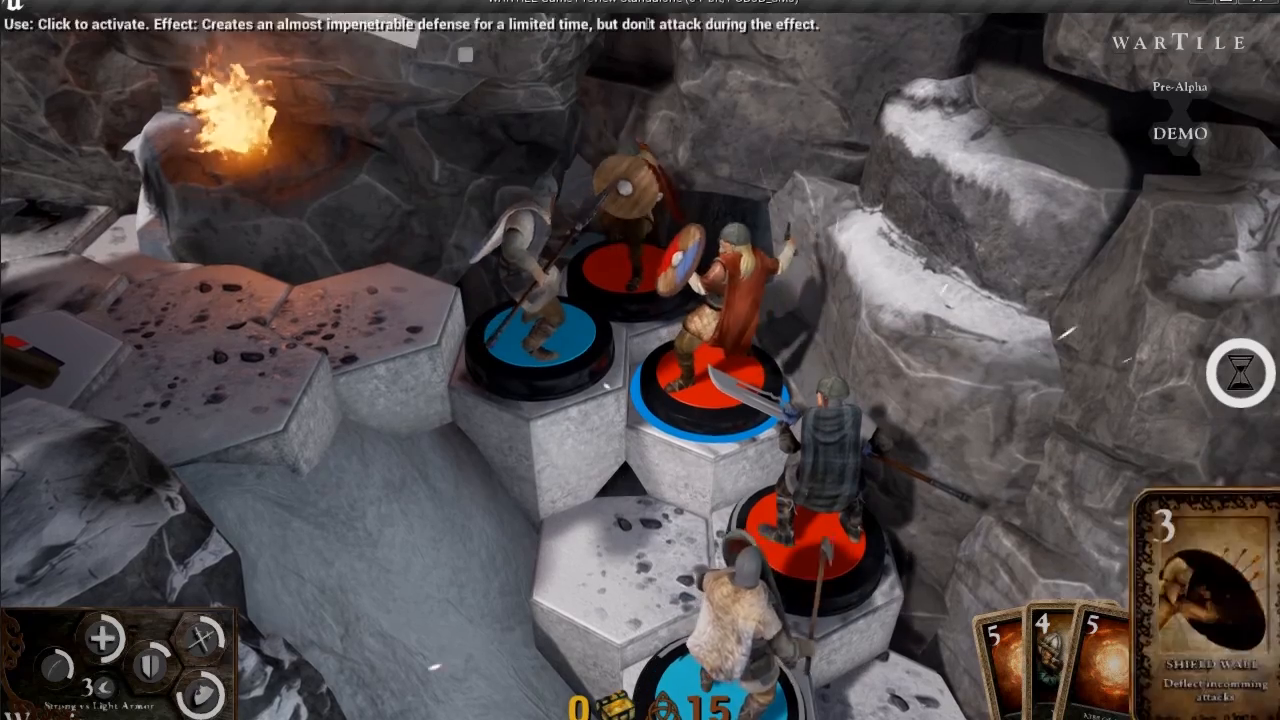
Switch to the Wartile game preview and select the front fighter on the blue base.
left_click(736, 622)
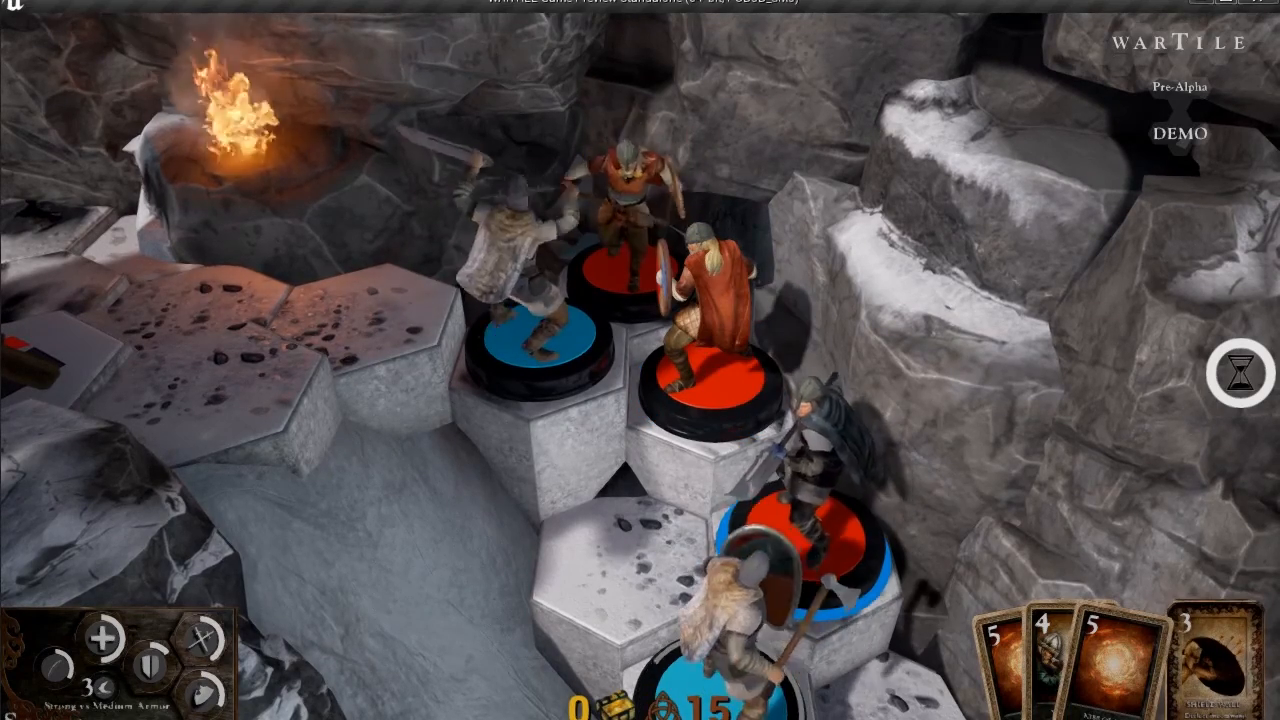